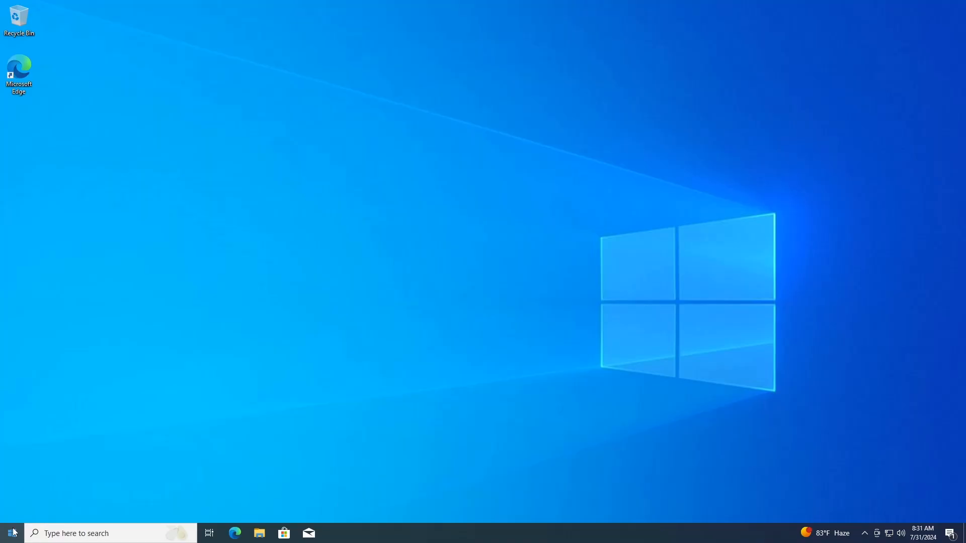
Launch Disk Management and cancel the Initialize Disk prompt
{"action": "right_click", "coordinate": [14, 532]}
{"action": "left_click", "coordinate": [64, 348]}
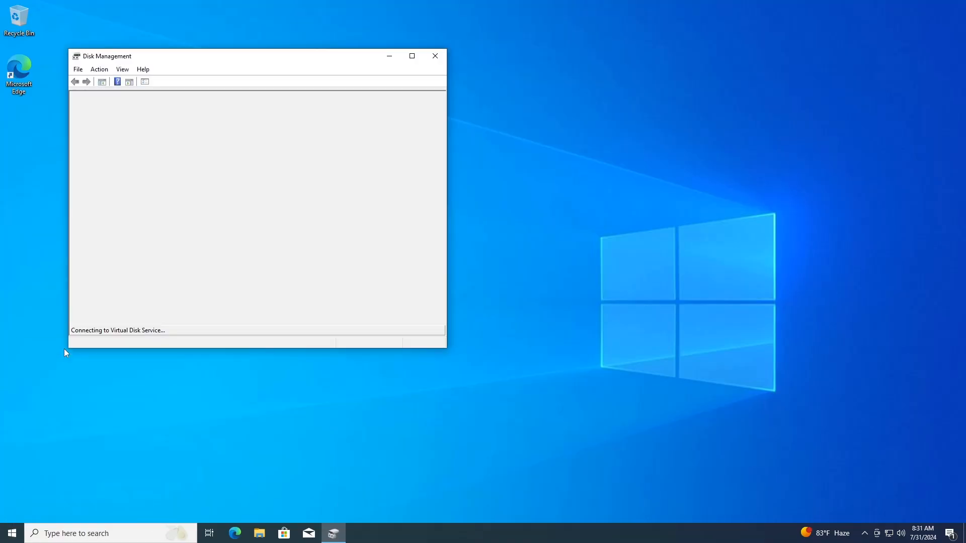
{"action": "left_click", "coordinate": [334, 264]}
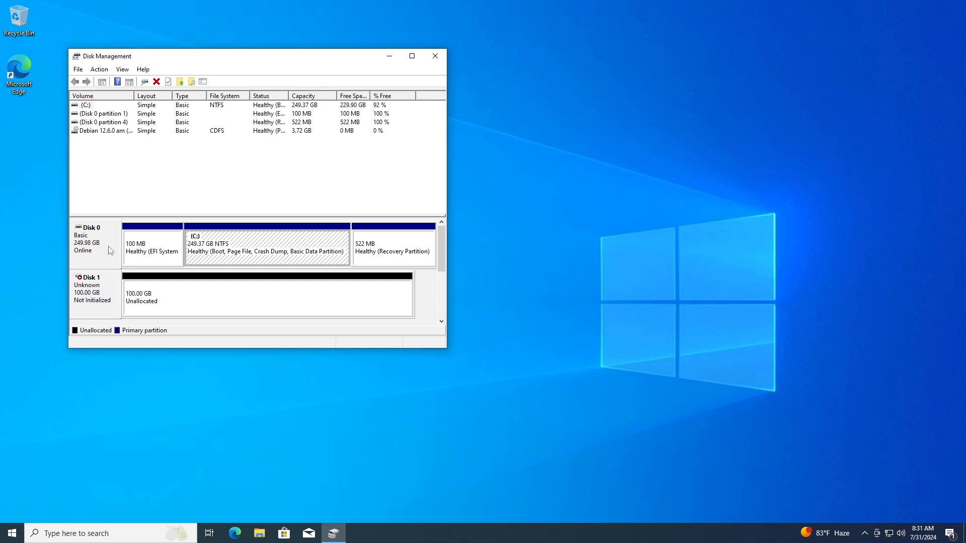
Shrink C: by 51200 MB to free 50 GB unallocated, then close Disk Management
{"action": "right_click", "coordinate": [255, 247]}
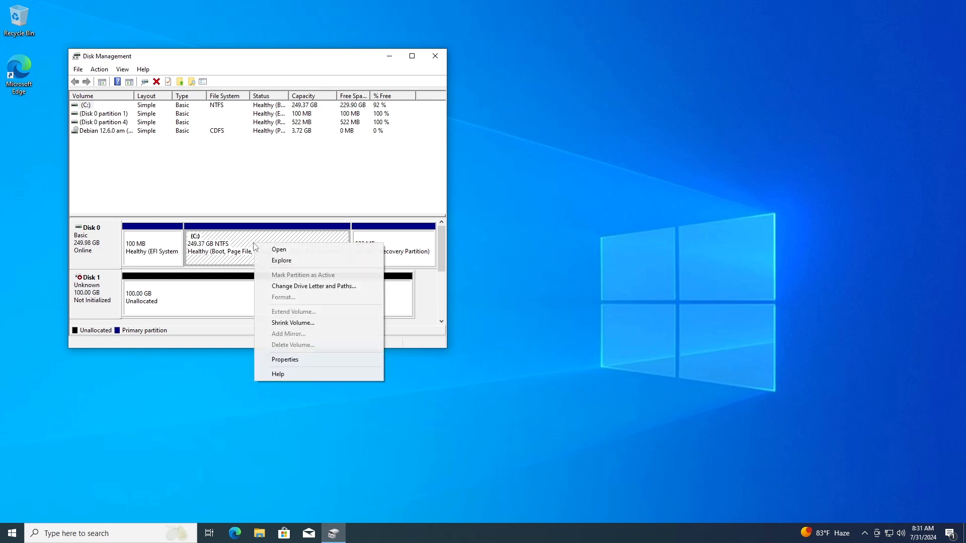
{"action": "left_click", "coordinate": [282, 323]}
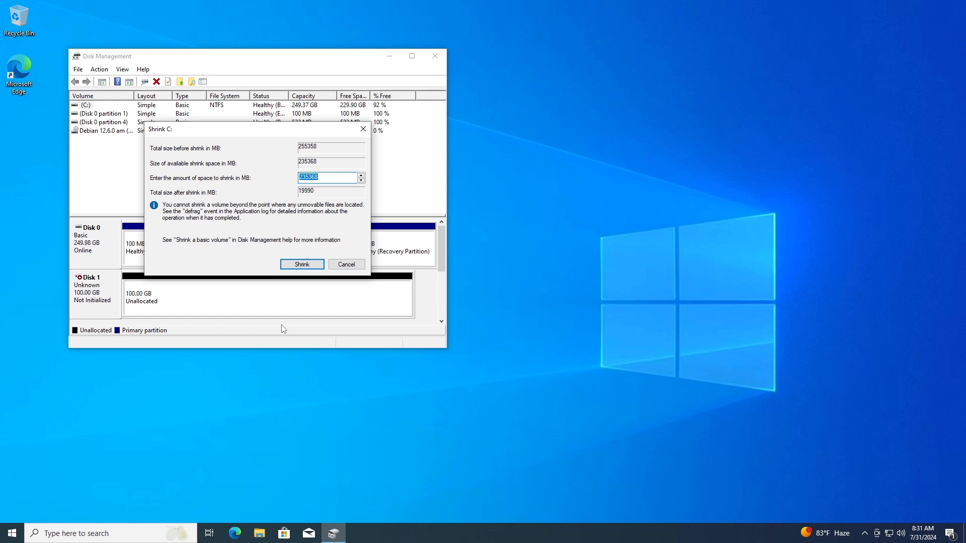
{"action": "type", "text": "51200"}
{"action": "left_click", "coordinate": [302, 264]}
{"action": "left_click", "coordinate": [298, 253]}
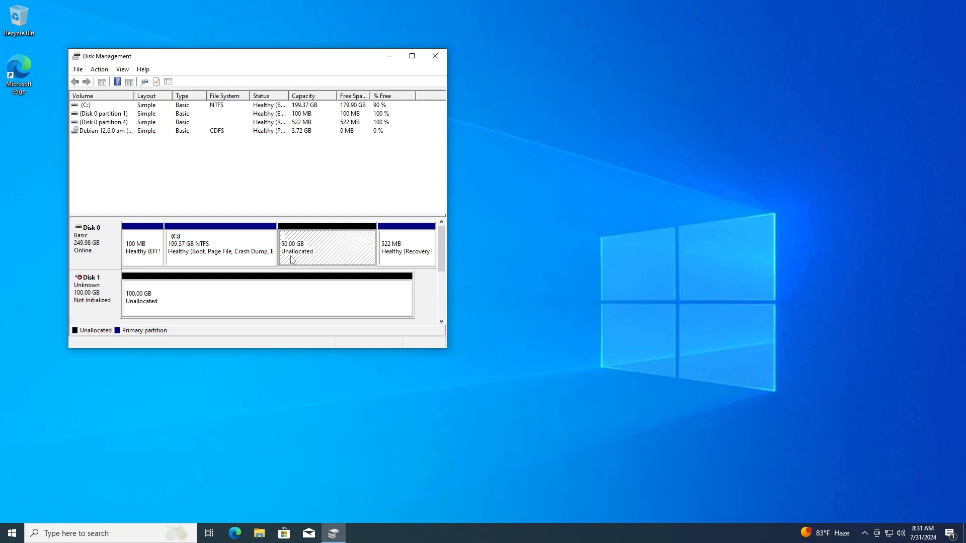
{"action": "left_click", "coordinate": [434, 59]}
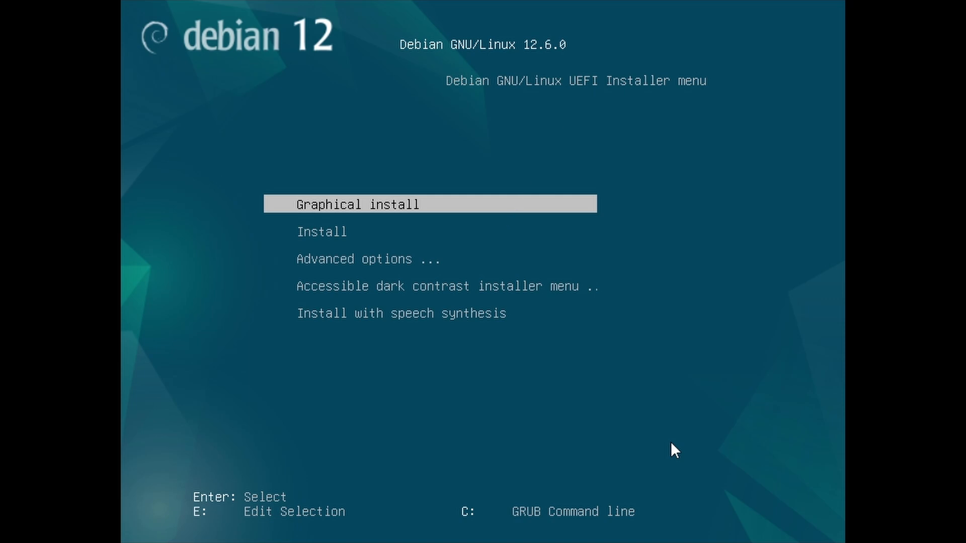
Start the Graphical expert install from the Advanced options menu
{"action": "key", "text": "Down"}
{"action": "key", "text": "Down"}
{"action": "key", "text": "Return"}
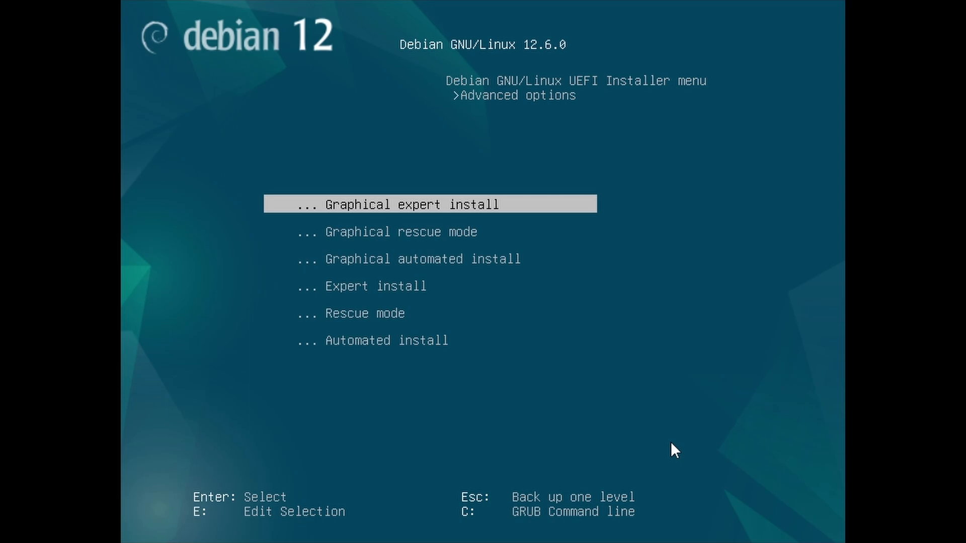
{"action": "key", "text": "Return"}
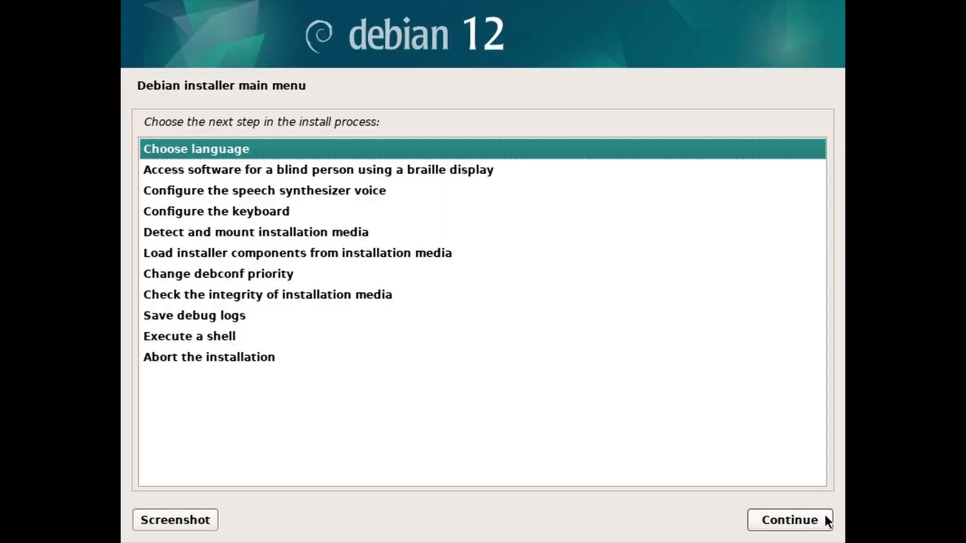
Accept English, United States location, en_US.UTF-8 locale with no extras, and the default keyboard
{"action": "left_click", "coordinate": [772, 525]}
{"action": "left_click", "coordinate": [771, 524]}
{"action": "left_click", "coordinate": [772, 525]}
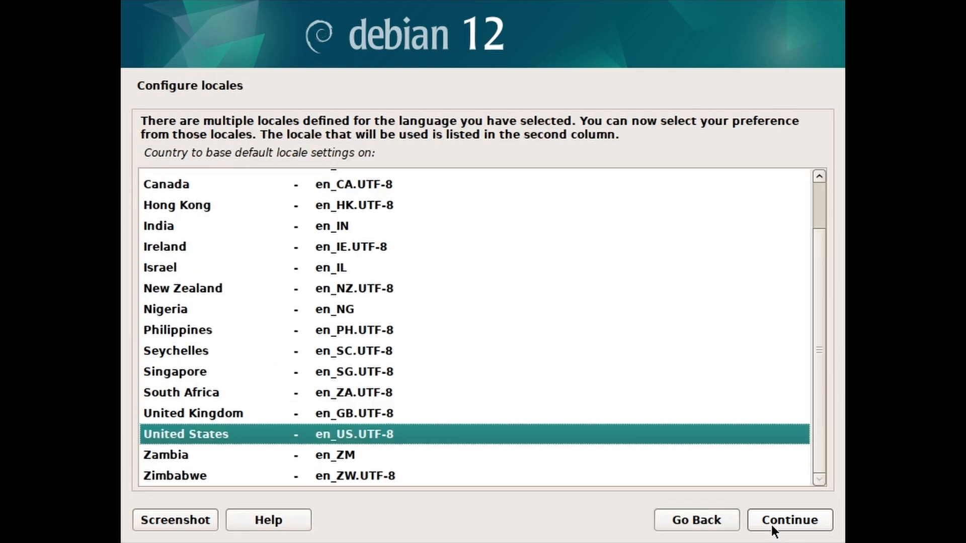
{"action": "left_click", "coordinate": [771, 524]}
{"action": "left_click", "coordinate": [771, 525]}
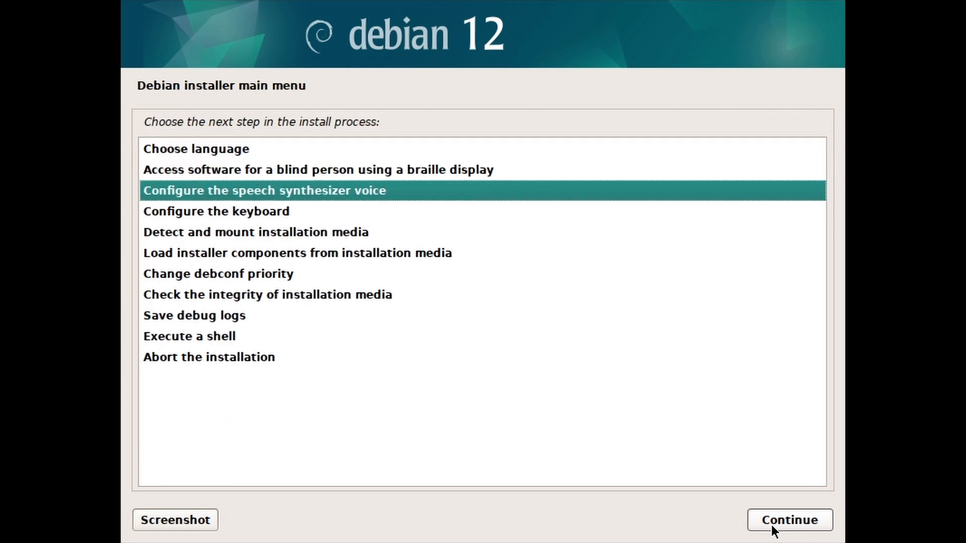
{"action": "left_click", "coordinate": [771, 525]}
{"action": "left_click", "coordinate": [772, 524]}
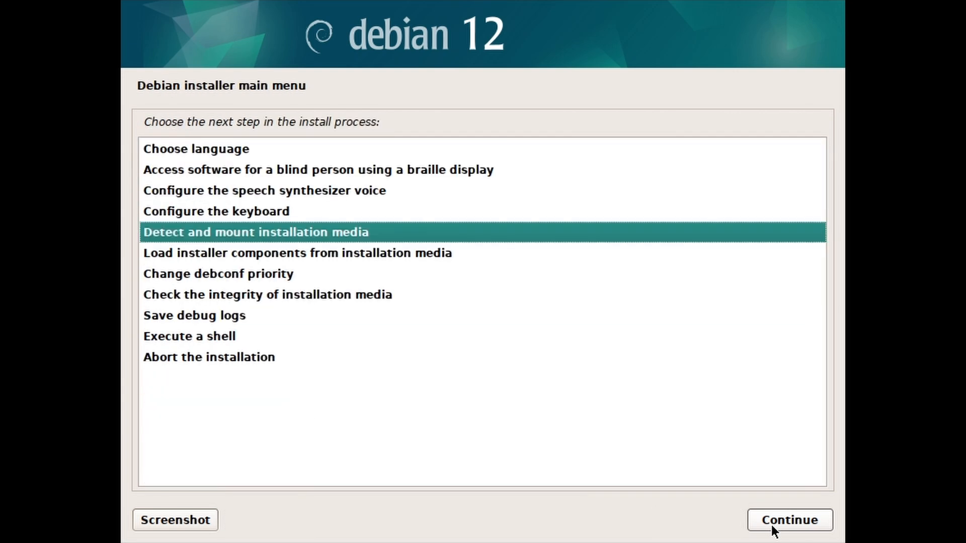
Detect and mount the installation media, loading the usb-storage module
{"action": "left_click", "coordinate": [772, 525]}
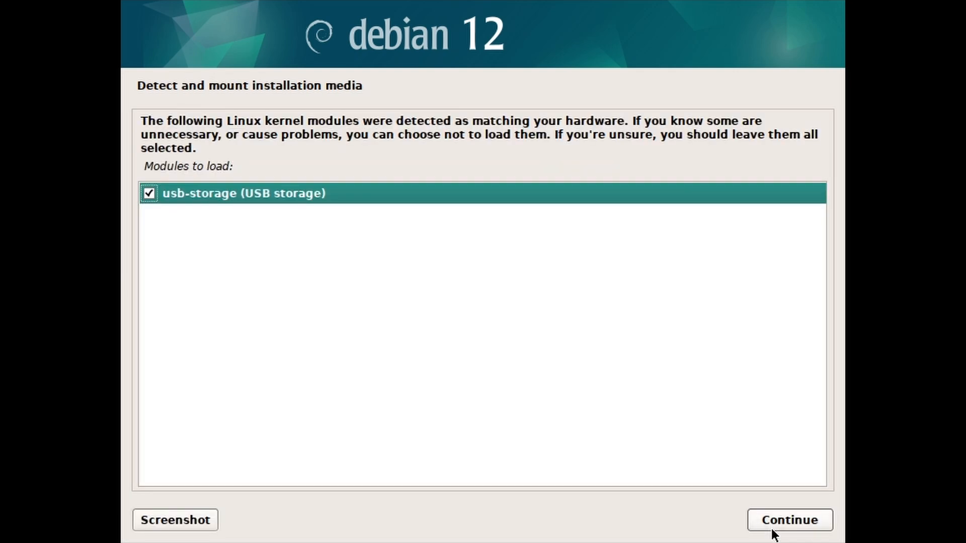
{"action": "left_click", "coordinate": [771, 524]}
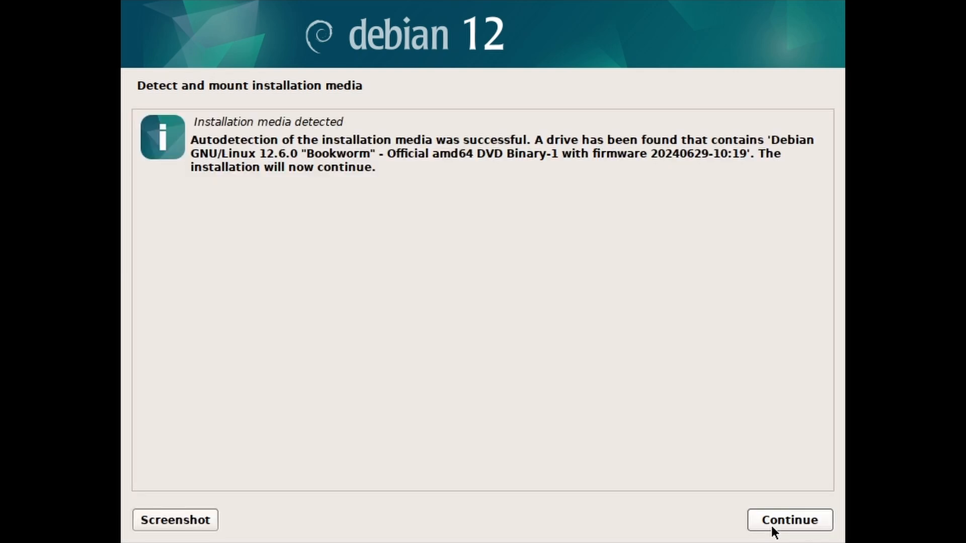
{"action": "left_click", "coordinate": [772, 525]}
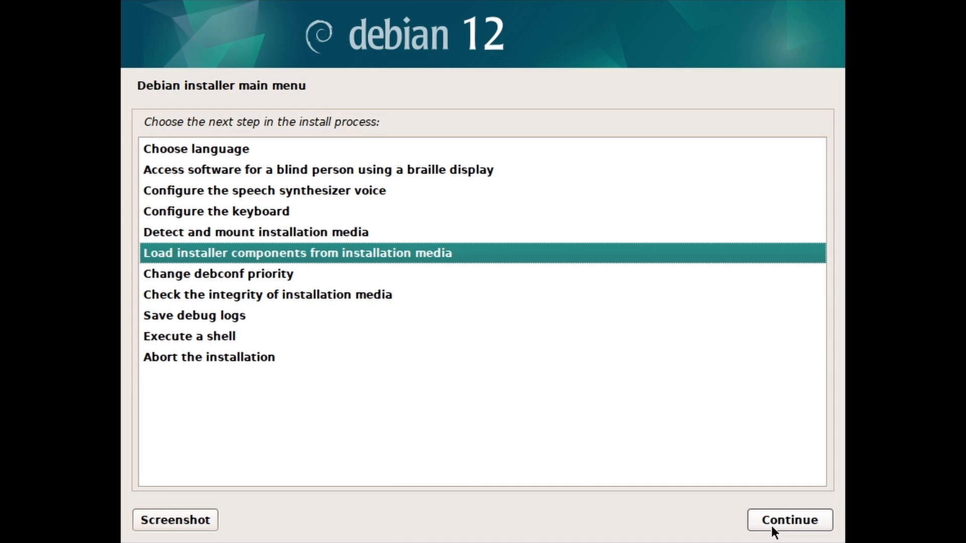
Skip extra installer components and detect the network hardware
{"action": "left_click", "coordinate": [771, 526]}
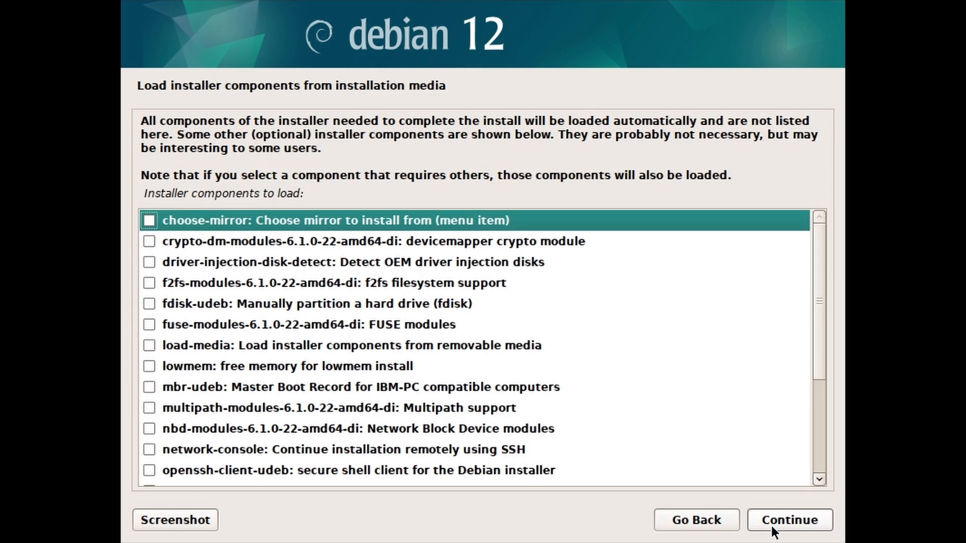
{"action": "left_click", "coordinate": [771, 527]}
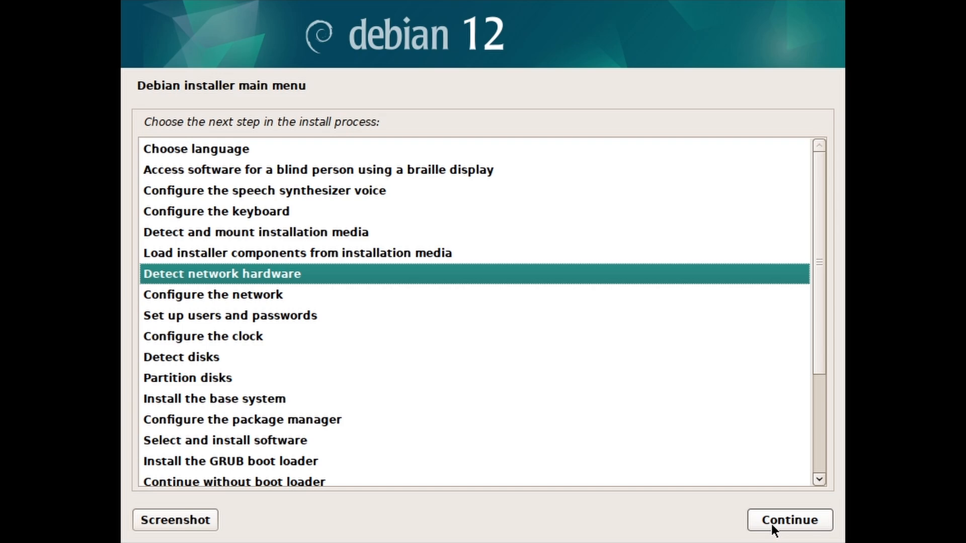
{"action": "left_click", "coordinate": [772, 524]}
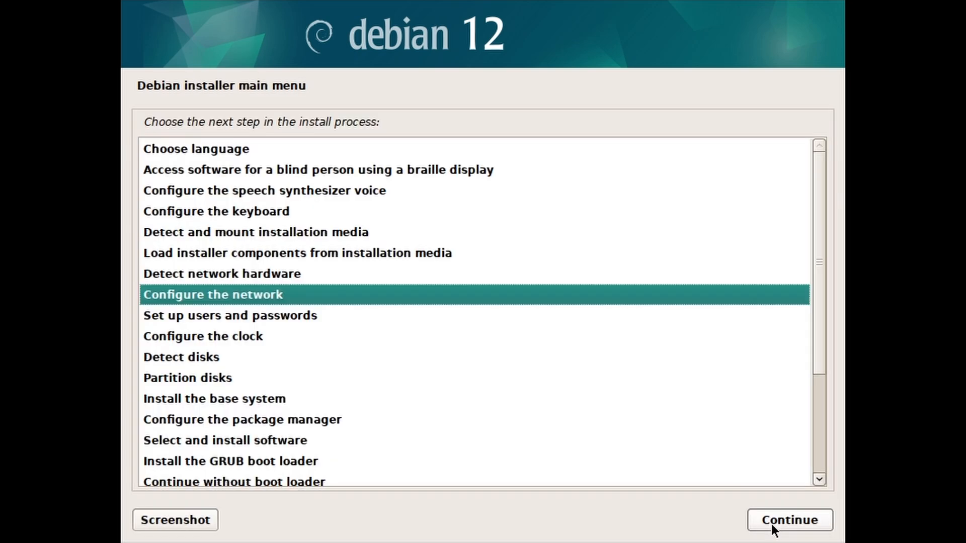
Auto-configure the network with hostname debian and an empty domain name
{"action": "left_click", "coordinate": [771, 524]}
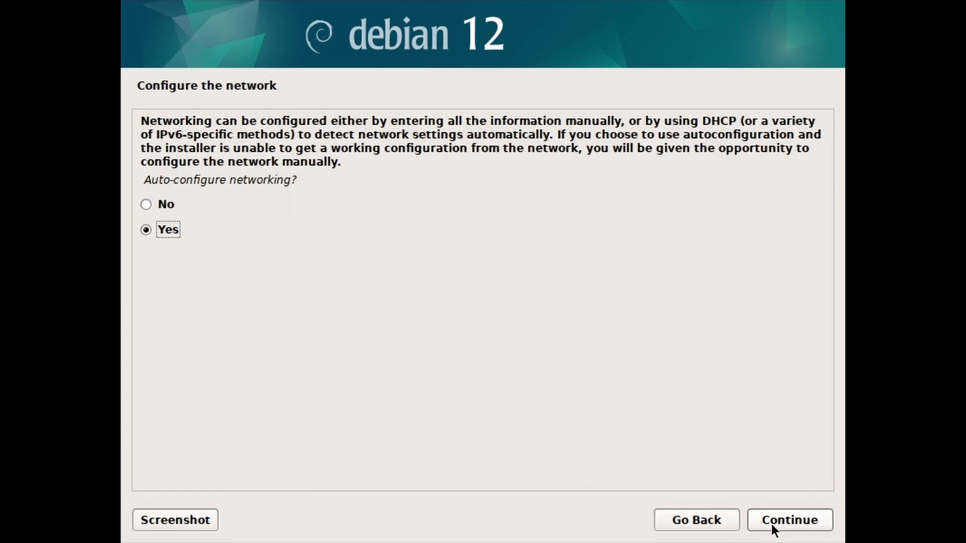
{"action": "left_click", "coordinate": [771, 524]}
{"action": "left_click", "coordinate": [772, 523]}
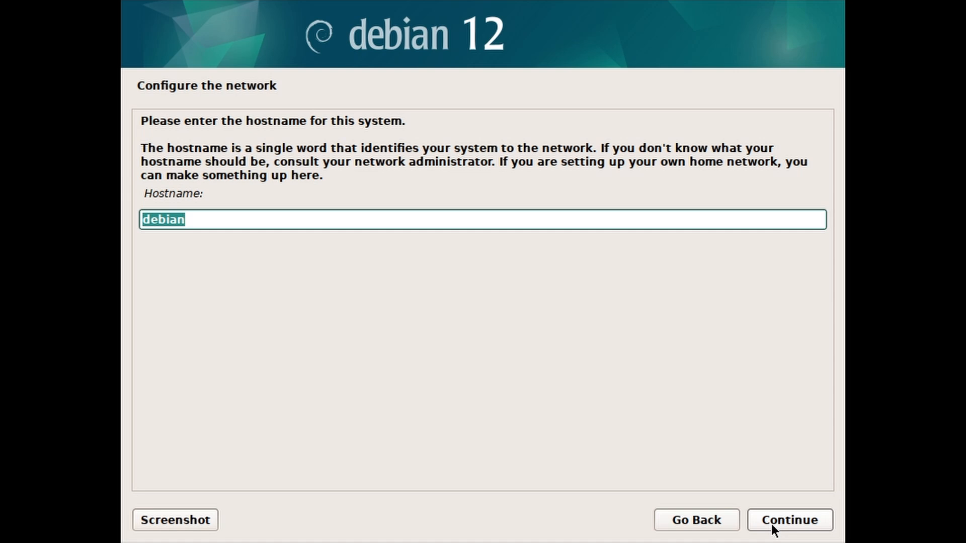
{"action": "left_click", "coordinate": [771, 524]}
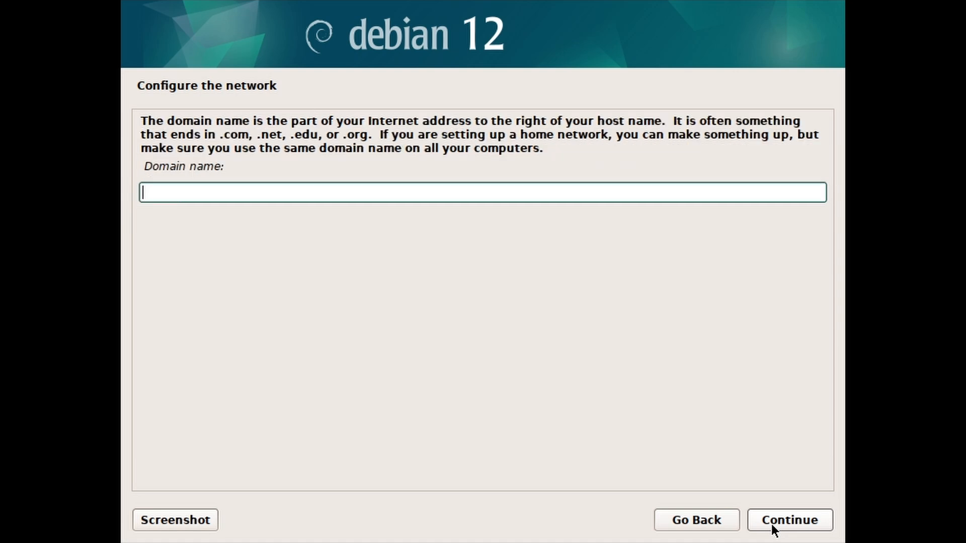
{"action": "left_click", "coordinate": [771, 524]}
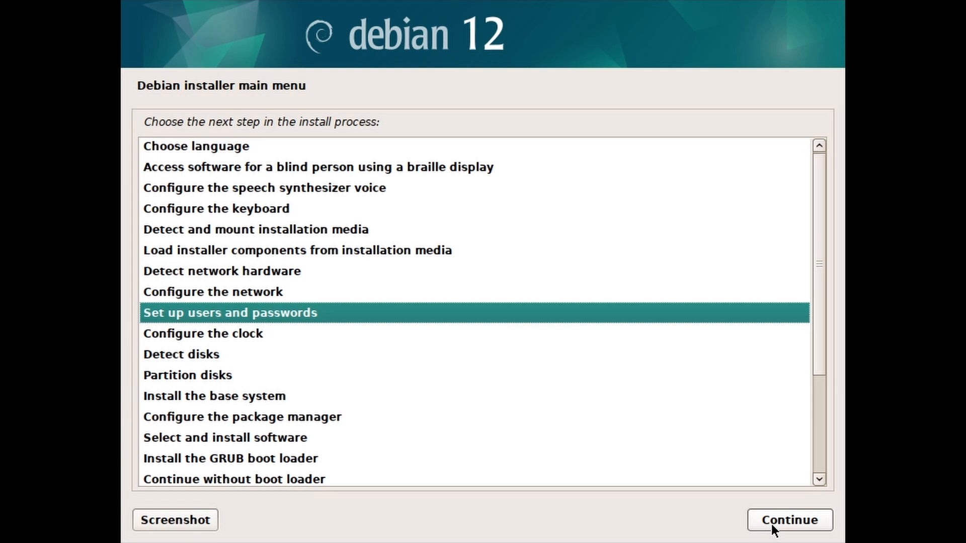
Allow root login and set and confirm the root password
{"action": "left_click", "coordinate": [771, 524]}
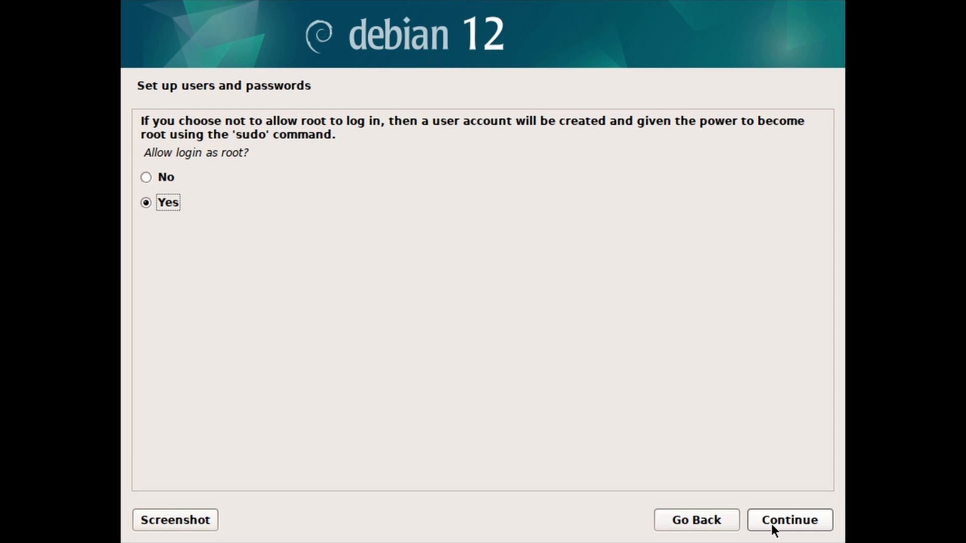
{"action": "left_click", "coordinate": [771, 524]}
{"action": "type", "text": "1234"}
{"action": "left_click", "coordinate": [593, 391]}
{"action": "type", "text": "1234"}
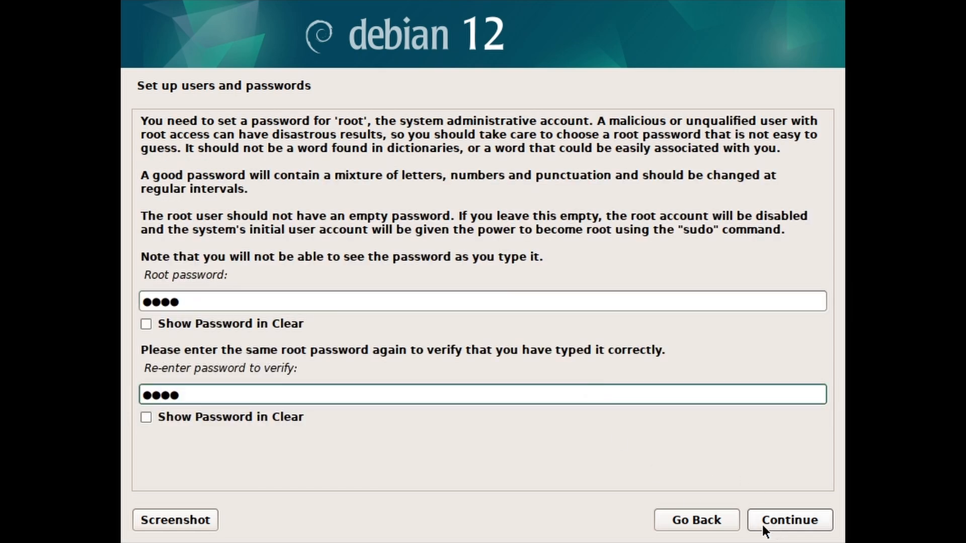
{"action": "left_click", "coordinate": [762, 523]}
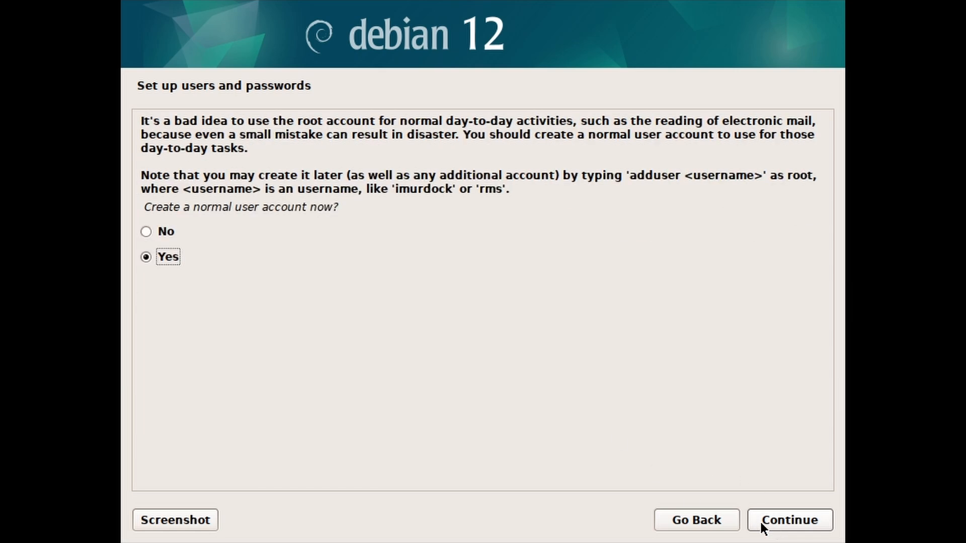
Create a normal user with its full name, the suggested username, and a confirmed password
{"action": "left_click", "coordinate": [760, 520]}
{"action": "type", "text": "TechieTasks"}
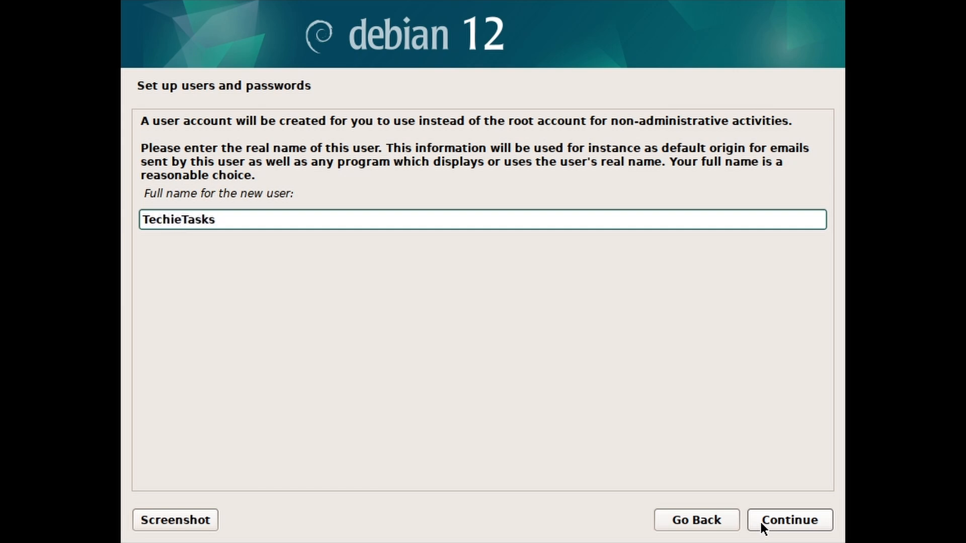
{"action": "left_click", "coordinate": [760, 520]}
{"action": "left_click", "coordinate": [760, 521]}
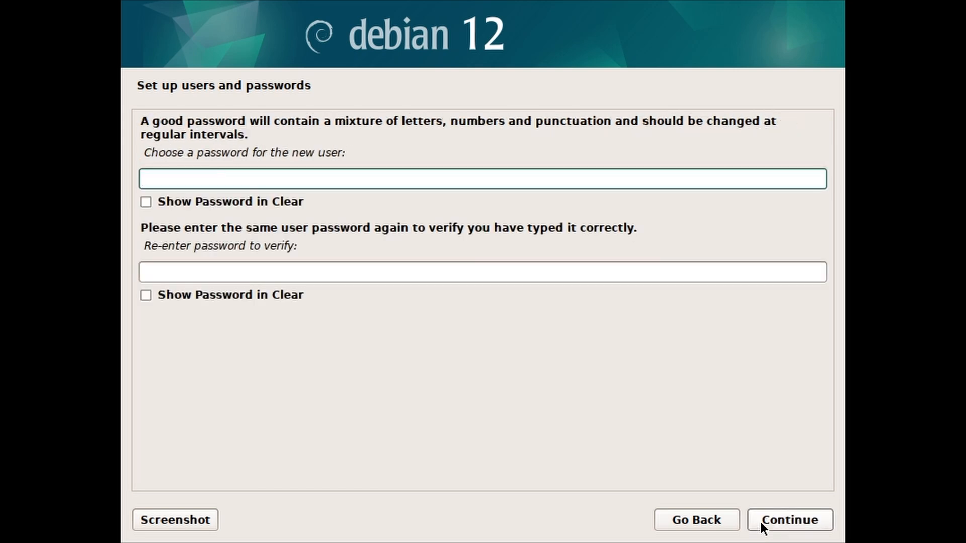
{"action": "type", "text": "1234"}
{"action": "left_click", "coordinate": [527, 280]}
{"action": "type", "text": "1234"}
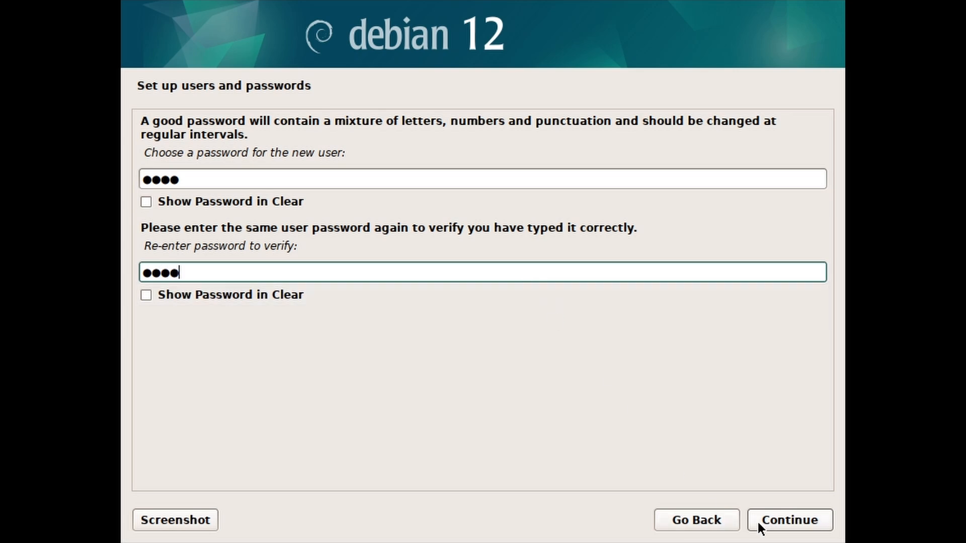
{"action": "left_click", "coordinate": [759, 521]}
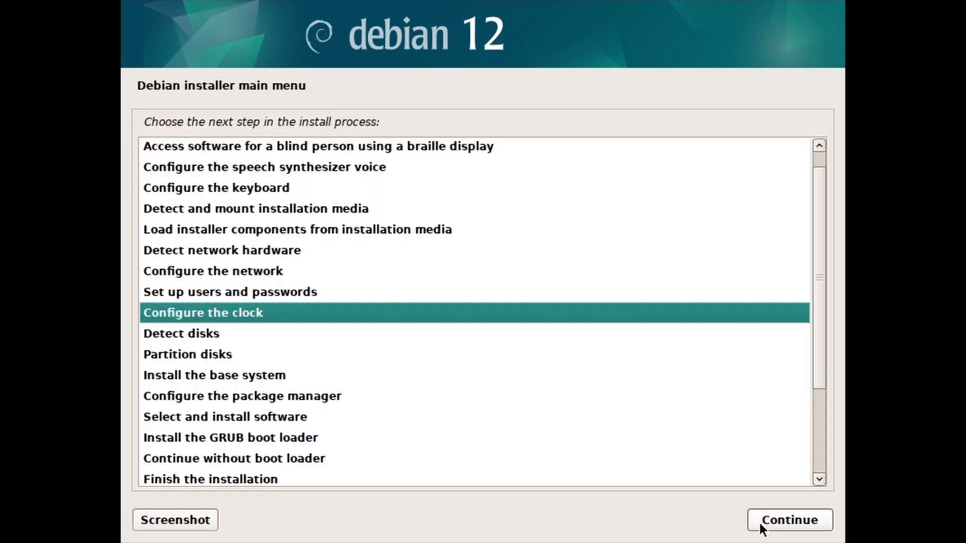
Decline NTP, choose Coordinated Universal Time (UTC), detect disks, and start Partition disks
{"action": "left_click", "coordinate": [759, 521]}
{"action": "left_click", "coordinate": [165, 177]}
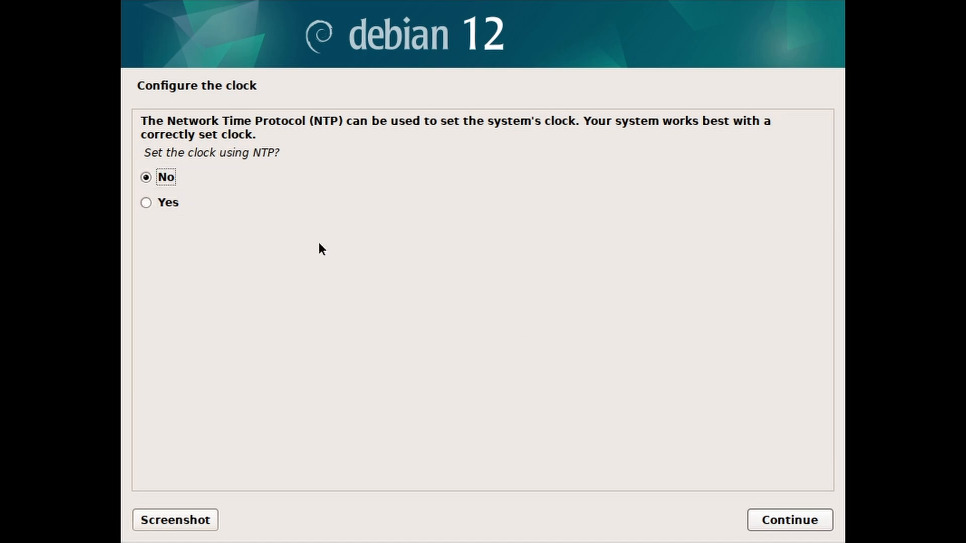
{"action": "left_click", "coordinate": [771, 518]}
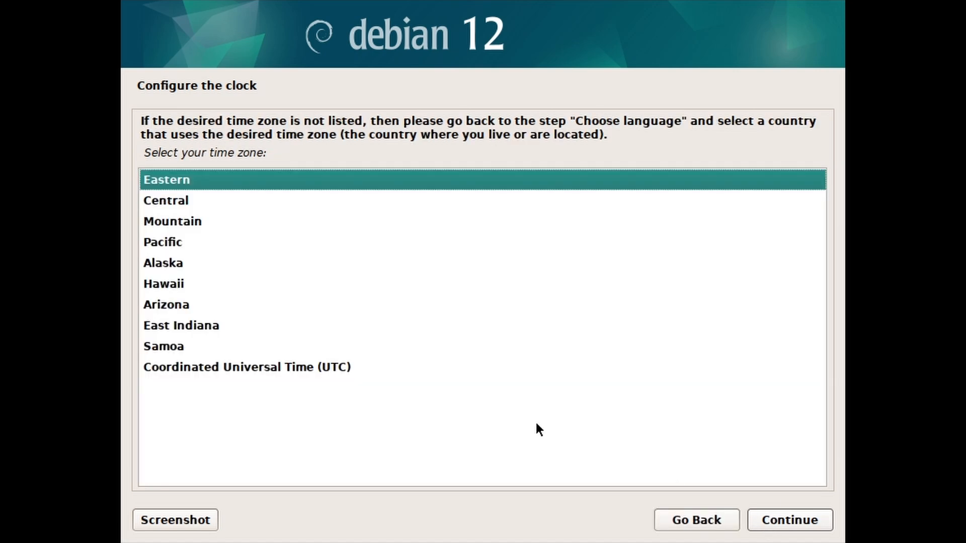
{"action": "left_click", "coordinate": [374, 365]}
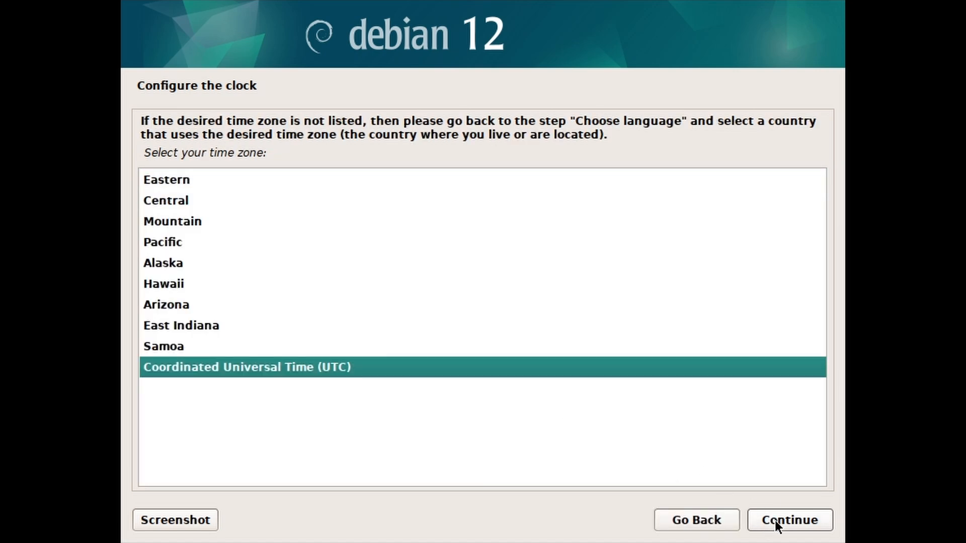
{"action": "left_click", "coordinate": [775, 520]}
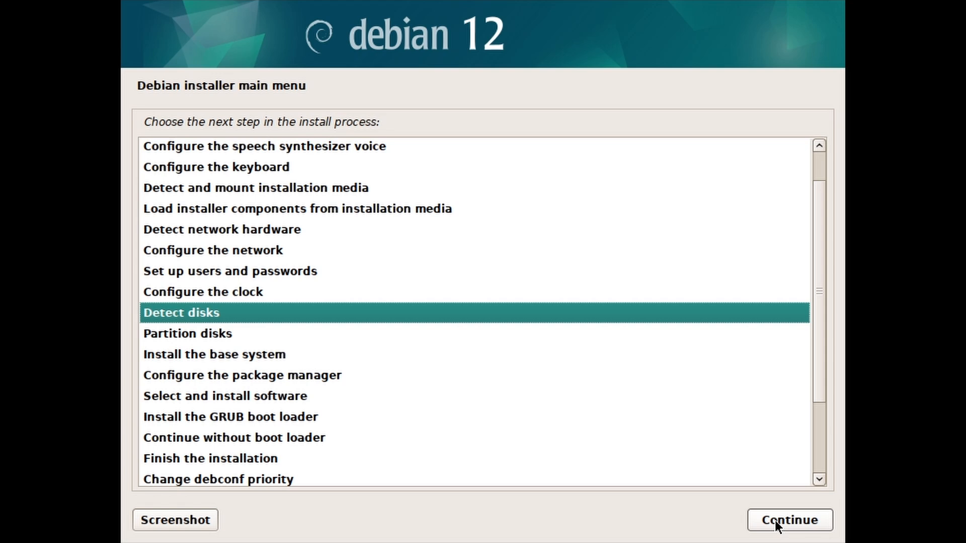
{"action": "left_click", "coordinate": [775, 520]}
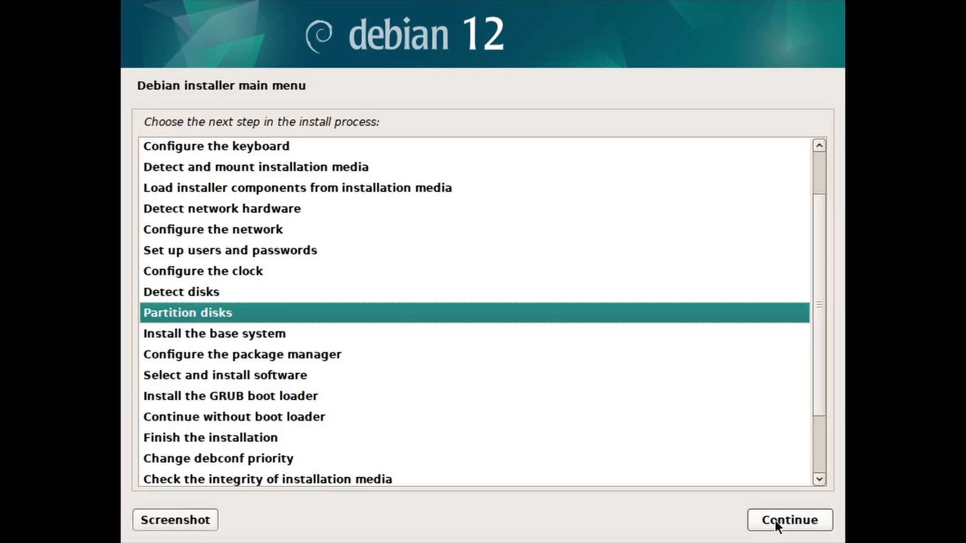
{"action": "left_click", "coordinate": [756, 522]}
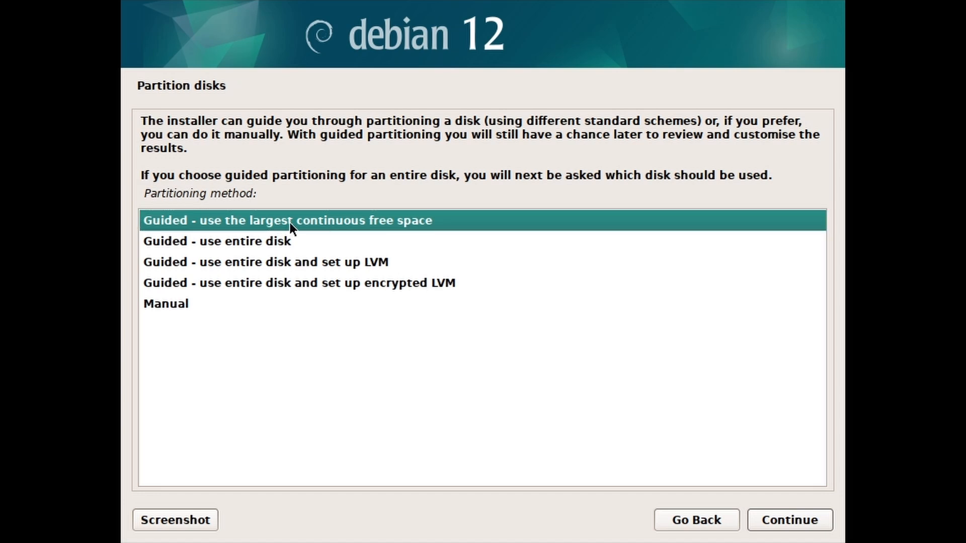
{"action": "left_click", "coordinate": [754, 520]}
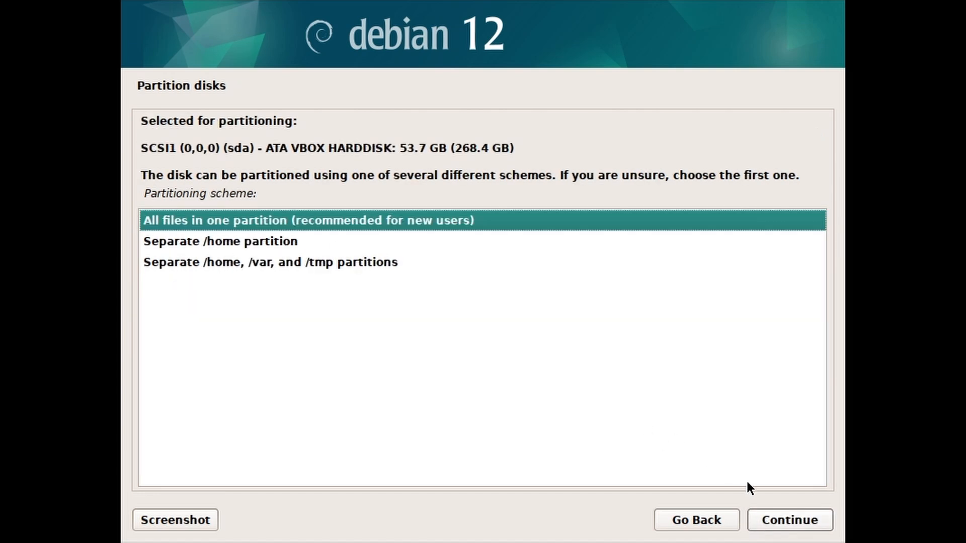
{"action": "left_click", "coordinate": [762, 519]}
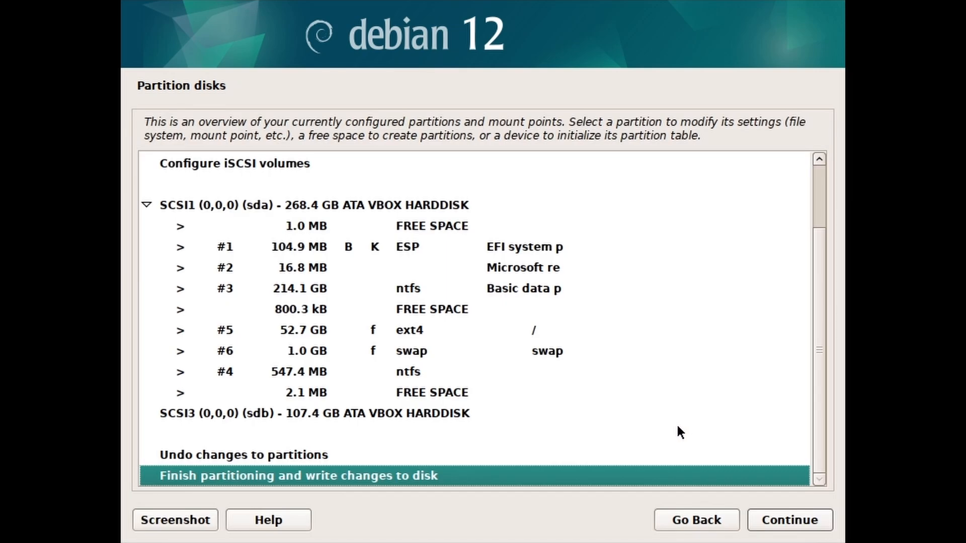
{"action": "left_click", "coordinate": [496, 356]}
{"action": "left_click", "coordinate": [488, 339]}
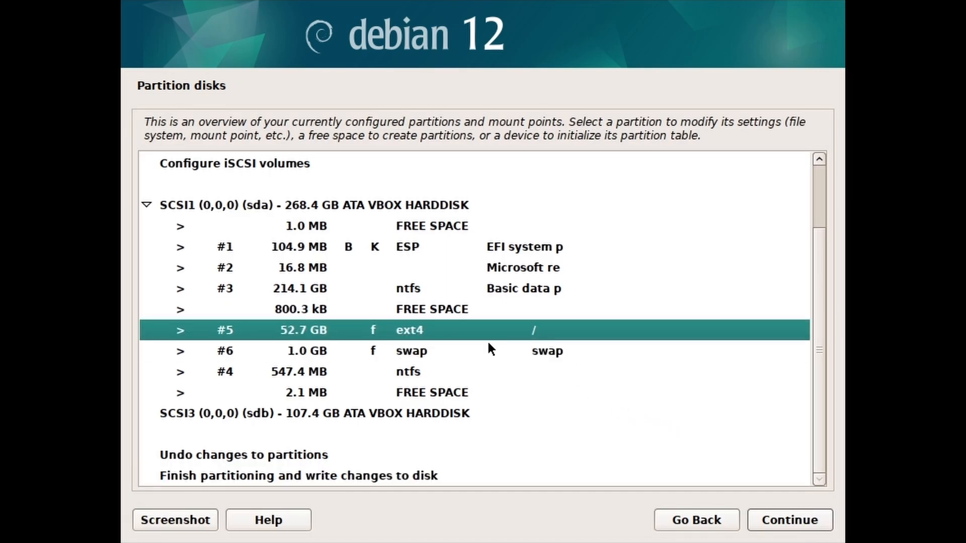
{"action": "left_click", "coordinate": [427, 476]}
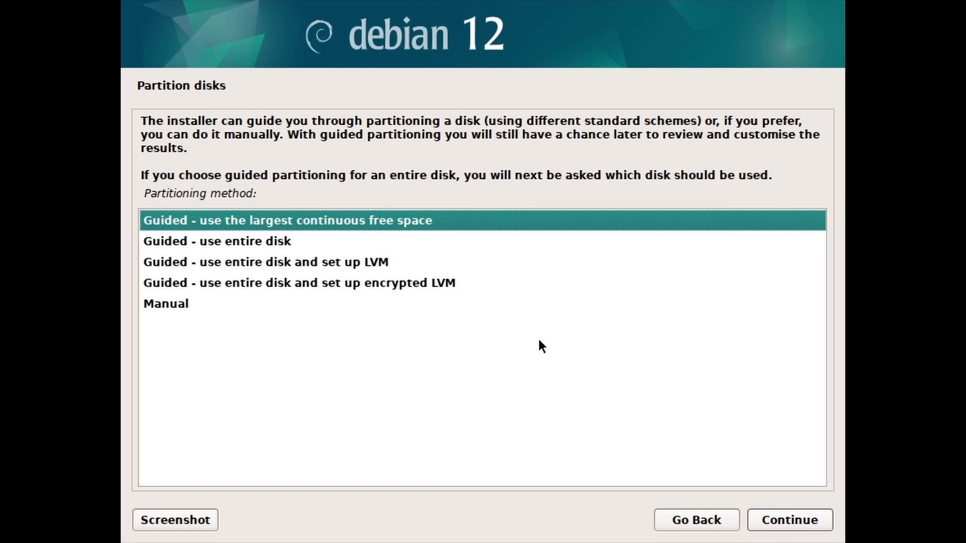
Choose manual partitioning and create a new partition in the 53.7 GB free space
{"action": "left_click", "coordinate": [270, 312]}
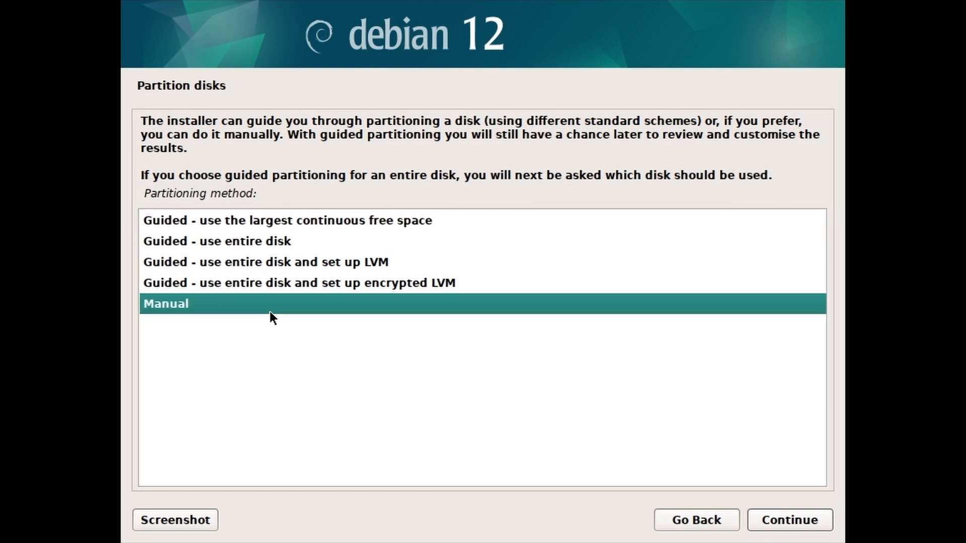
{"action": "left_click", "coordinate": [763, 523]}
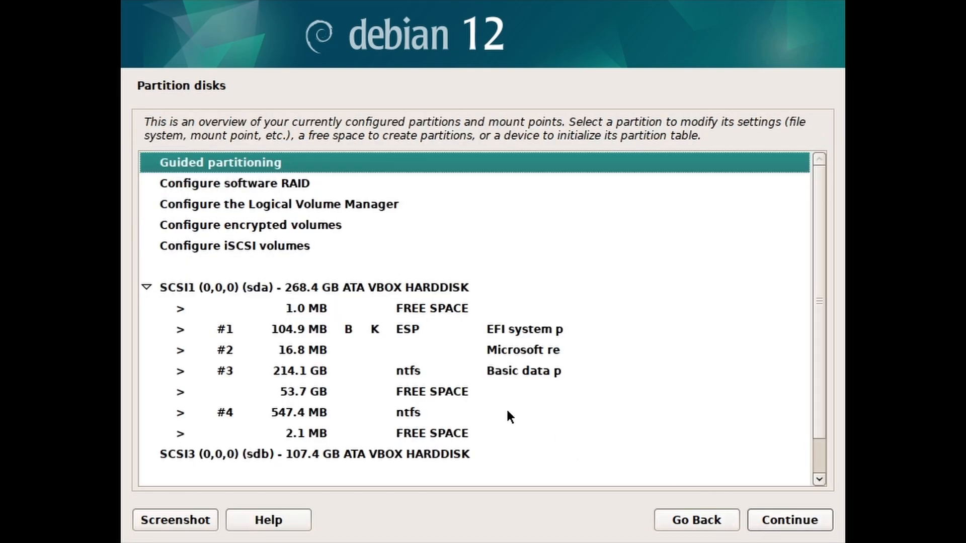
{"action": "left_click", "coordinate": [300, 397]}
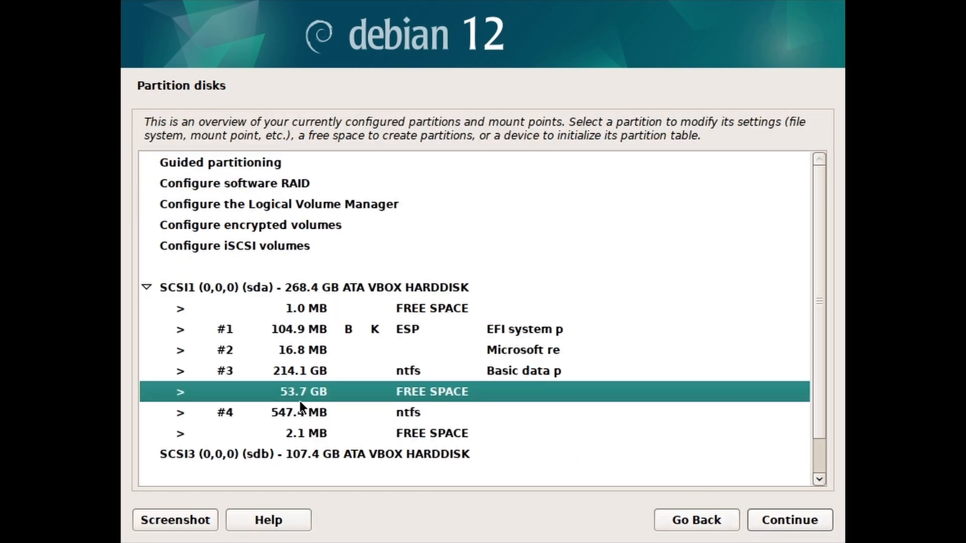
{"action": "left_click", "coordinate": [771, 520]}
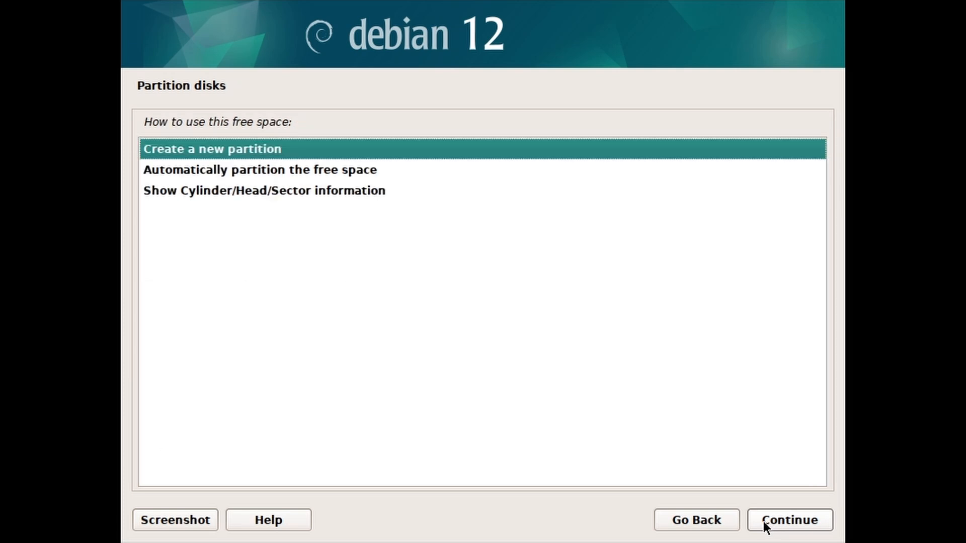
{"action": "left_click", "coordinate": [762, 521]}
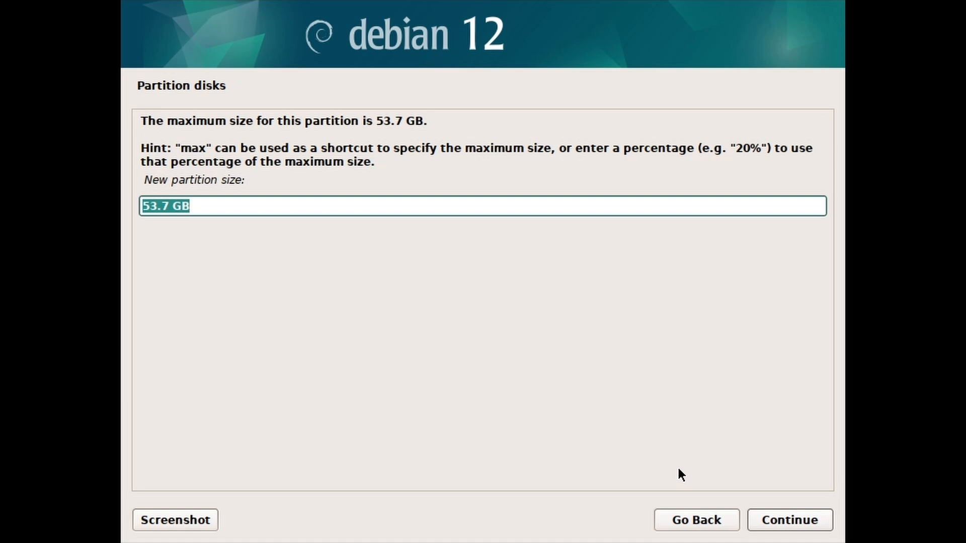
Set the new partition size to 48 GB, placed at the beginning
{"action": "key", "text": "End"}
{"action": "key", "text": "Left"}
{"action": "key", "text": "Left"}
{"action": "key", "text": "Left"}
{"action": "key", "text": "BackSpace"}
{"action": "key", "text": "BackSpace"}
{"action": "key", "text": "BackSpace"}
{"action": "key", "text": "BackSpace"}
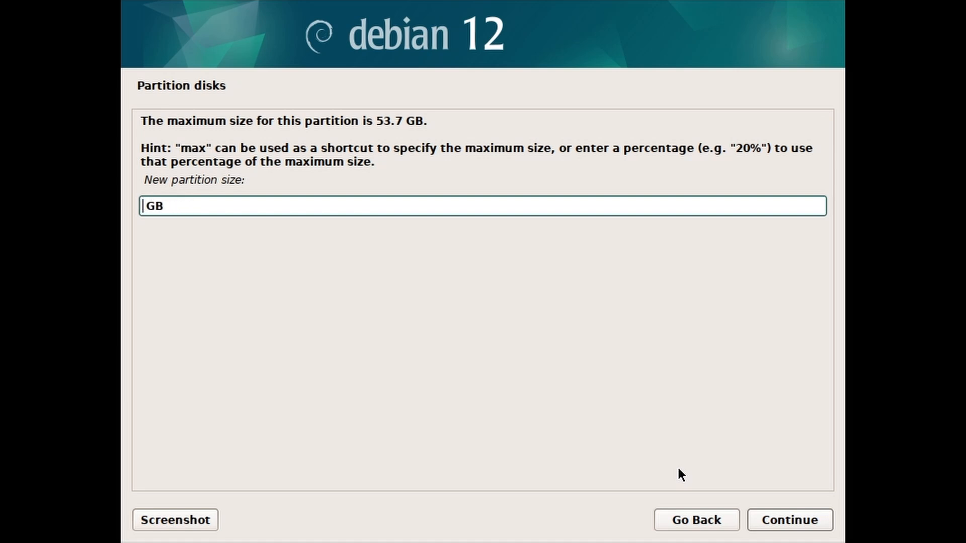
{"action": "type", "text": "48"}
{"action": "left_click", "coordinate": [769, 522]}
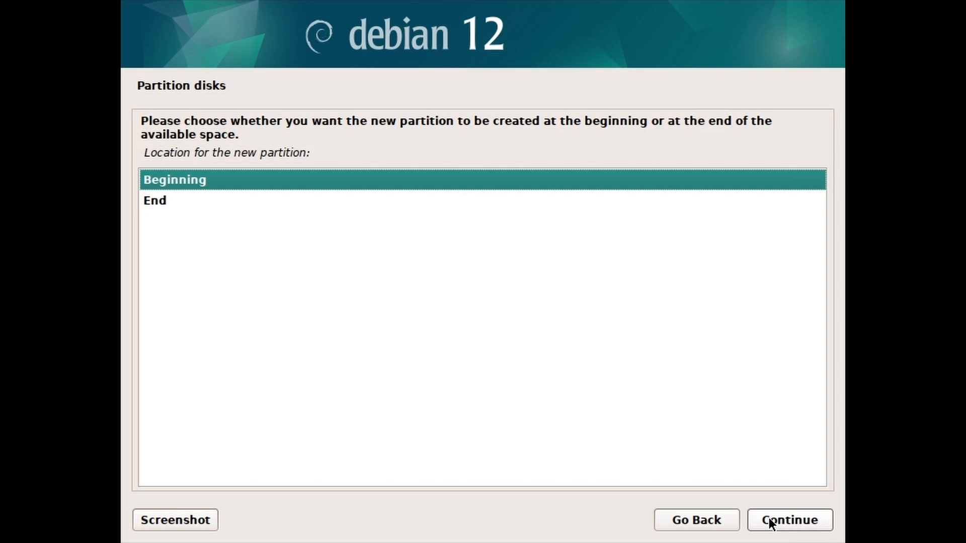
{"action": "left_click", "coordinate": [764, 521]}
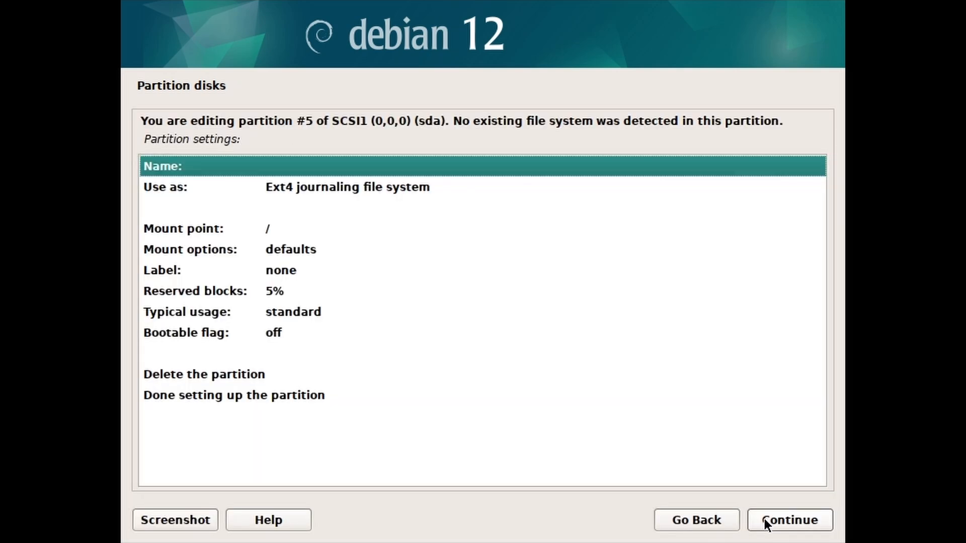
Use Ext4 journaling with mount point / and finish setting up partition #5
{"action": "left_click", "coordinate": [413, 192]}
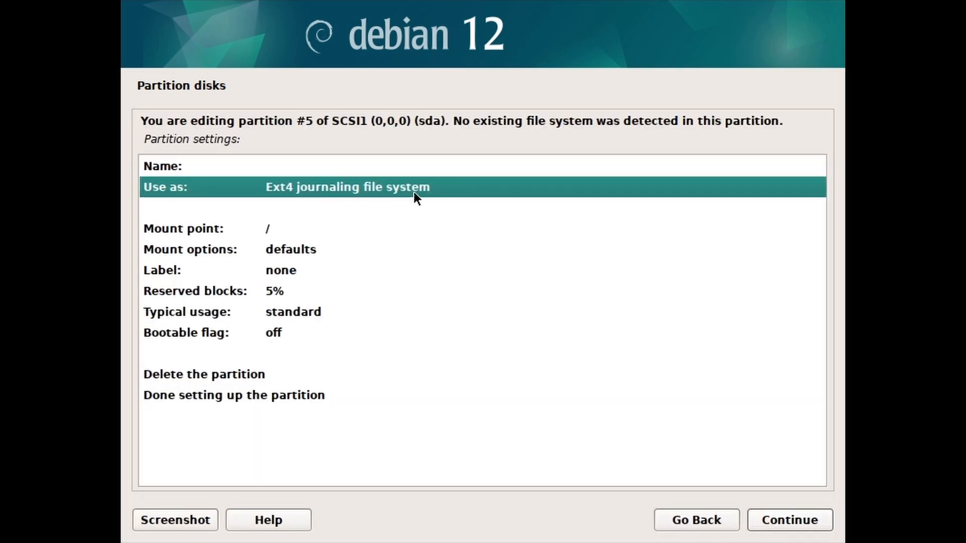
{"action": "double_click", "coordinate": [237, 187]}
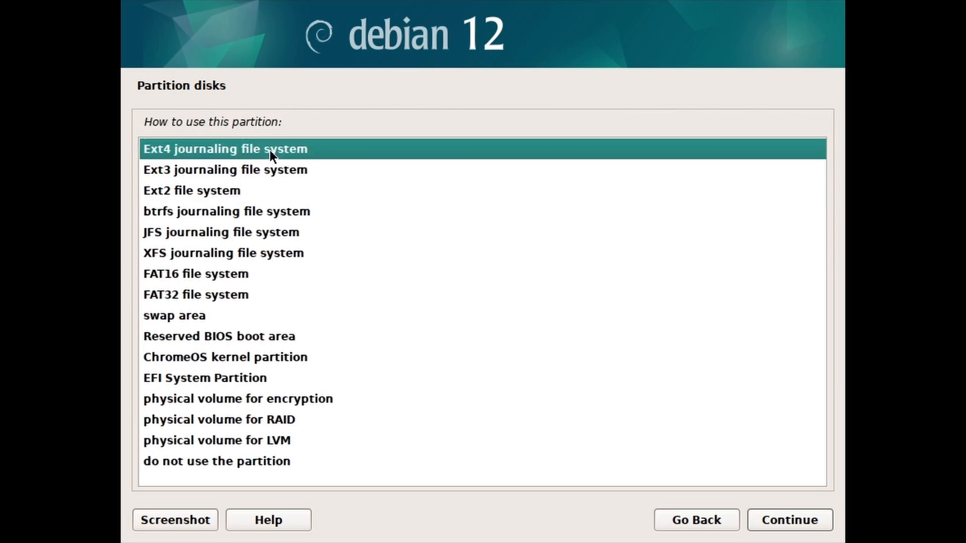
{"action": "left_click", "coordinate": [757, 520]}
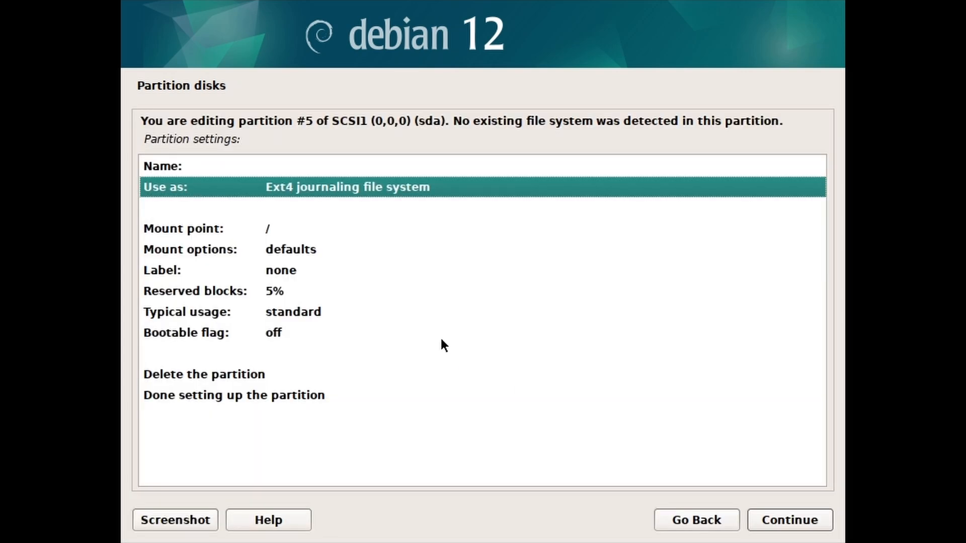
{"action": "double_click", "coordinate": [261, 230]}
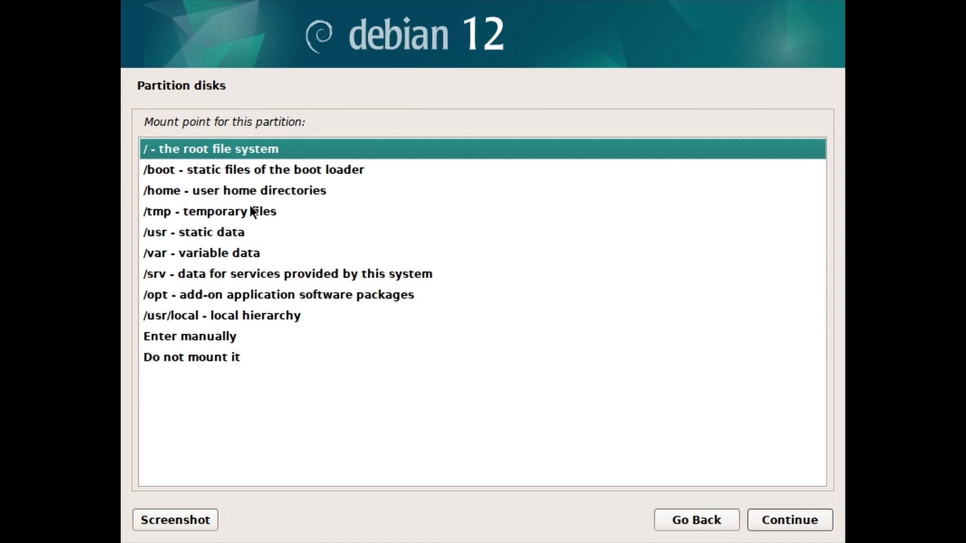
{"action": "left_click", "coordinate": [781, 519]}
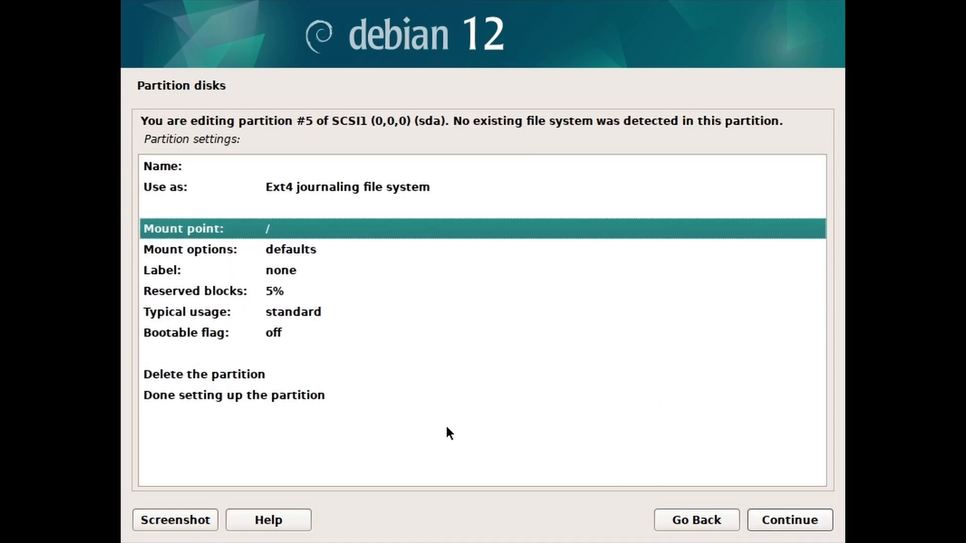
{"action": "left_click", "coordinate": [335, 397]}
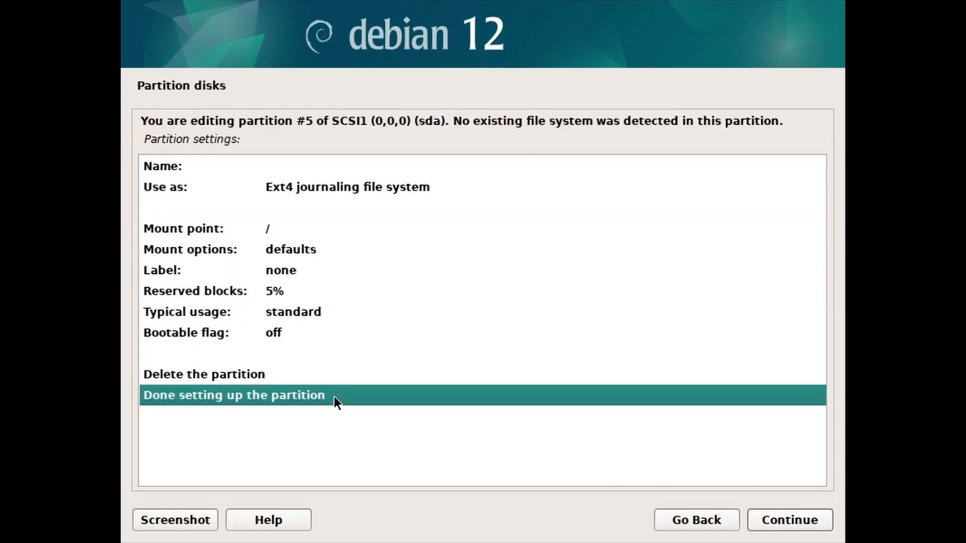
{"action": "left_click", "coordinate": [766, 521]}
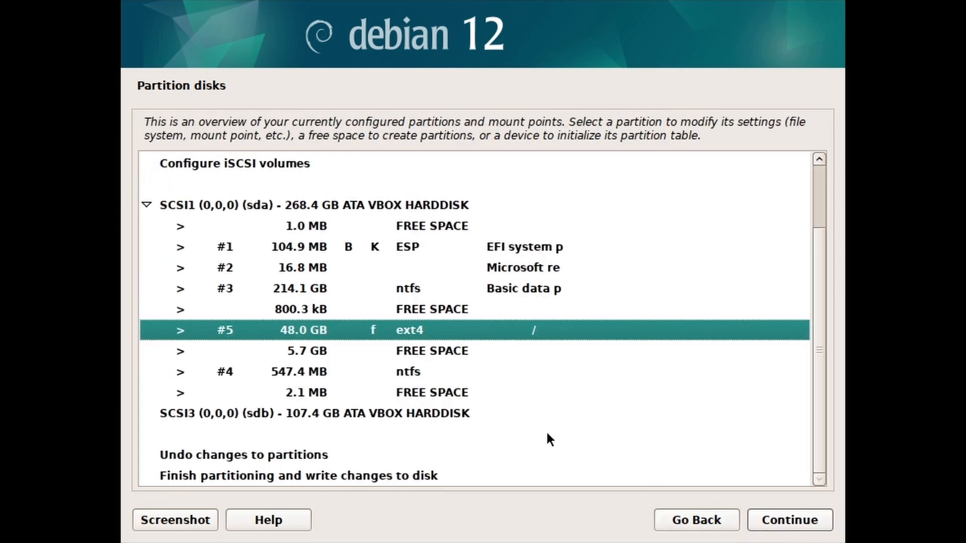
{"action": "left_click", "coordinate": [400, 358]}
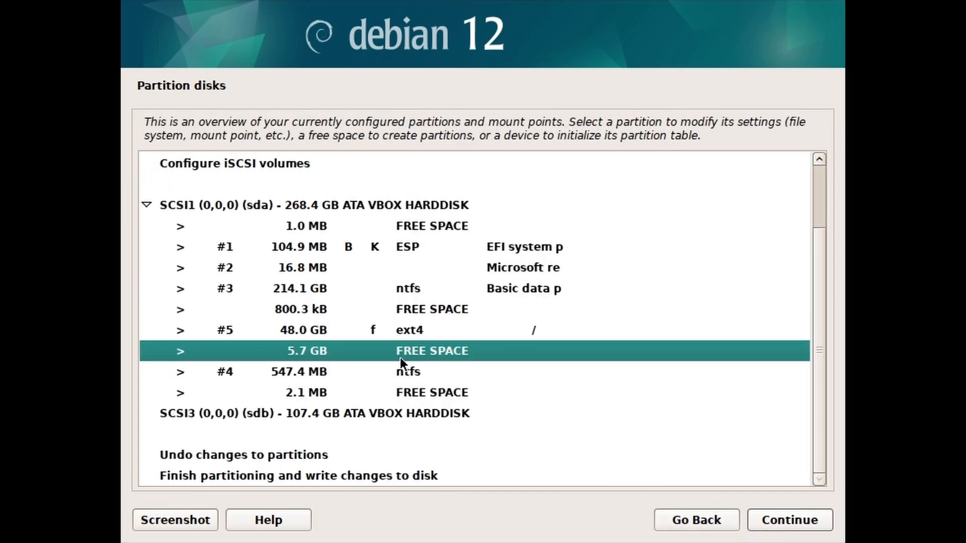
Create a 5.7 GB partition in the remaining space and use it as swap area
{"action": "left_click", "coordinate": [780, 525]}
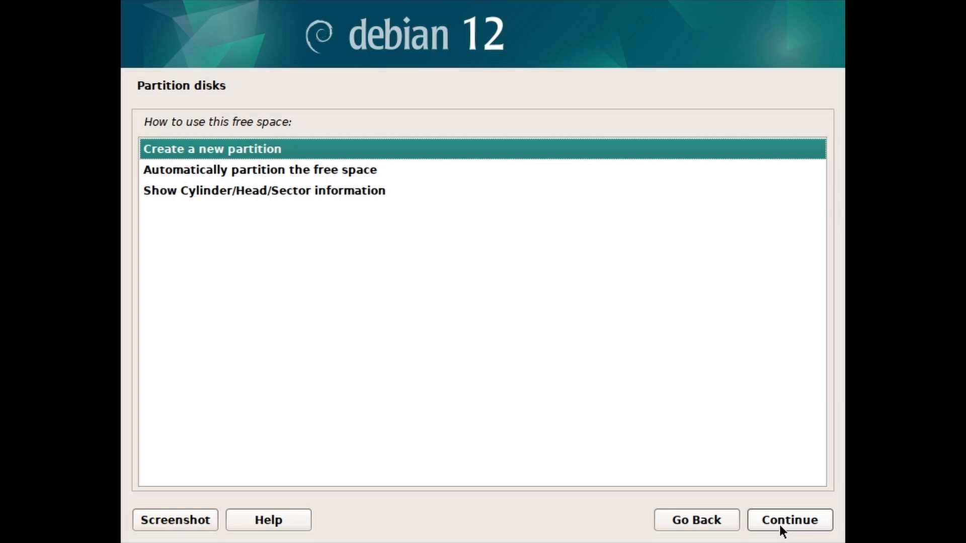
{"action": "left_click", "coordinate": [780, 524]}
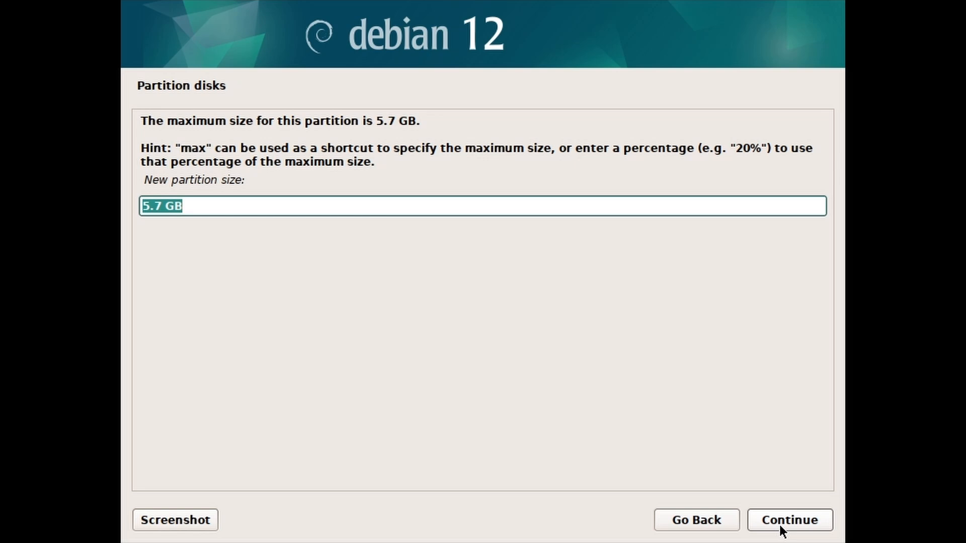
{"action": "left_click", "coordinate": [780, 524]}
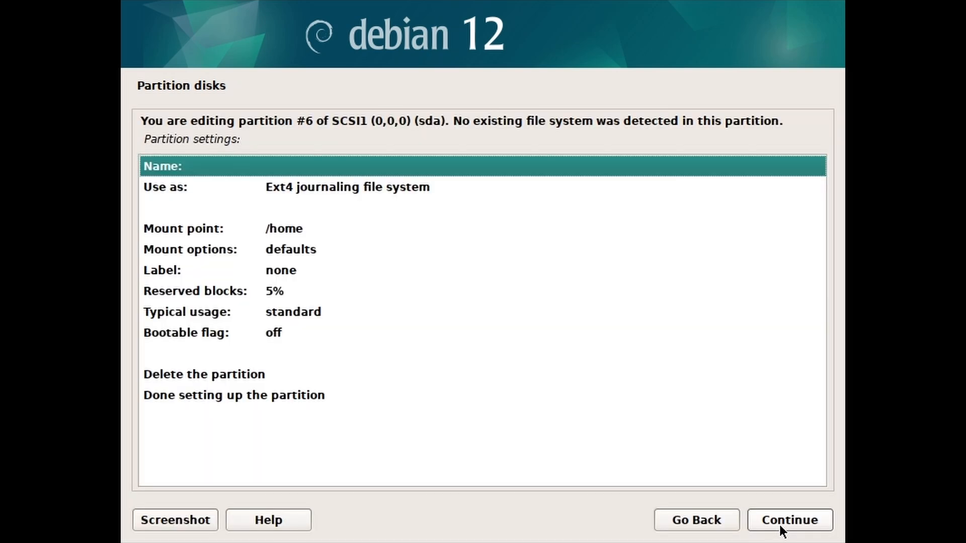
{"action": "left_click", "coordinate": [256, 190]}
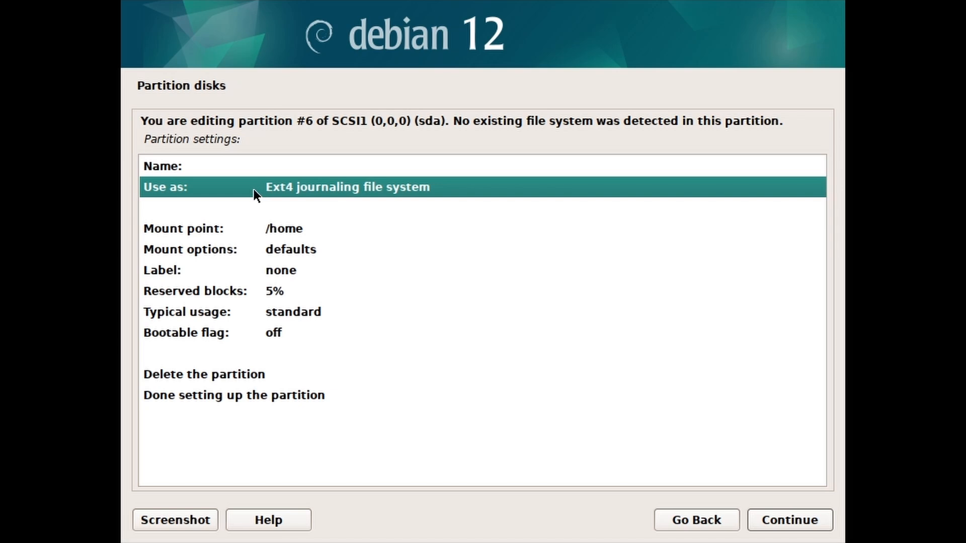
{"action": "double_click", "coordinate": [254, 189]}
{"action": "left_click", "coordinate": [242, 316]}
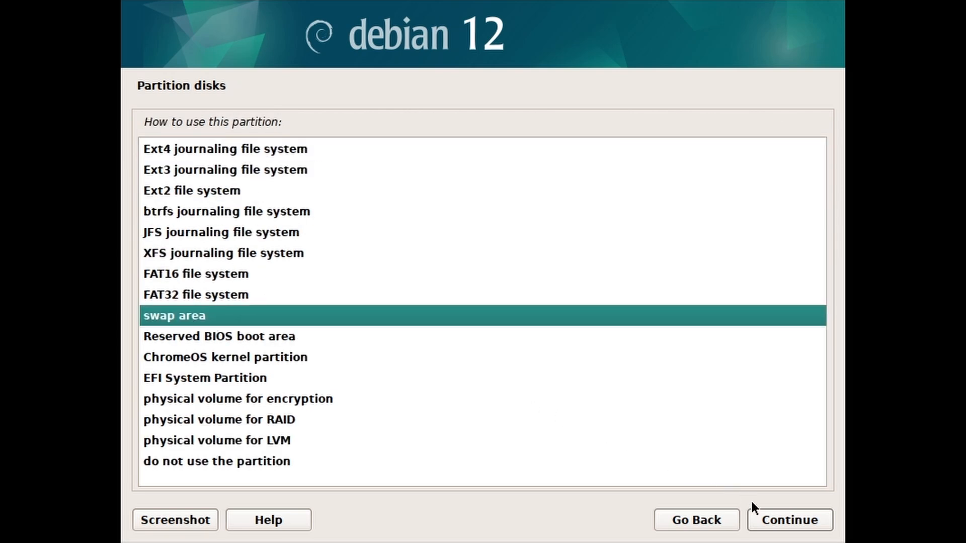
{"action": "left_click", "coordinate": [762, 518]}
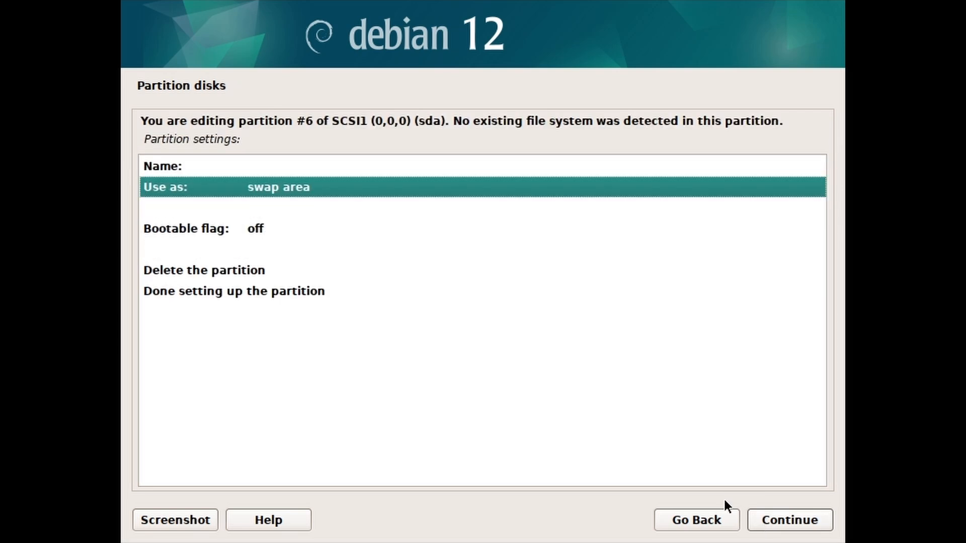
{"action": "left_click", "coordinate": [296, 293]}
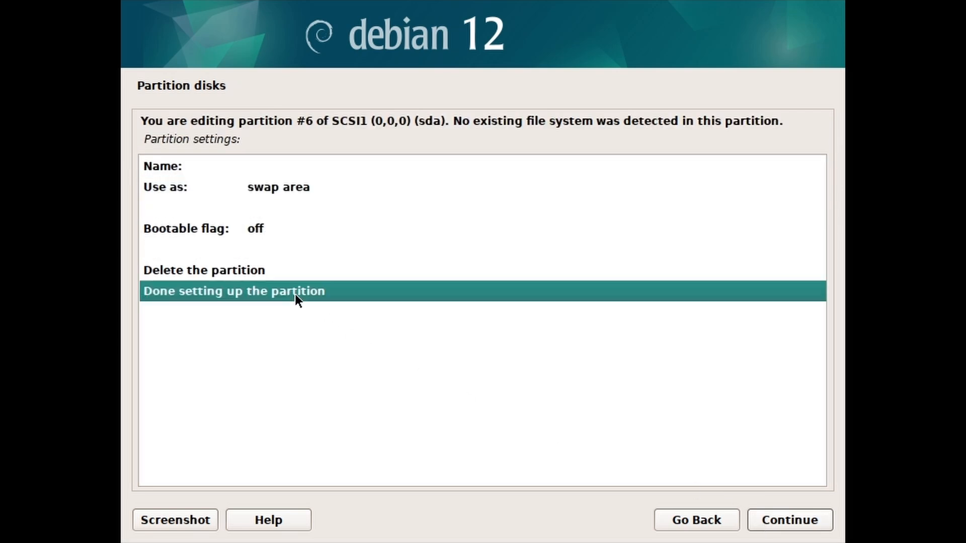
{"action": "left_click", "coordinate": [760, 521]}
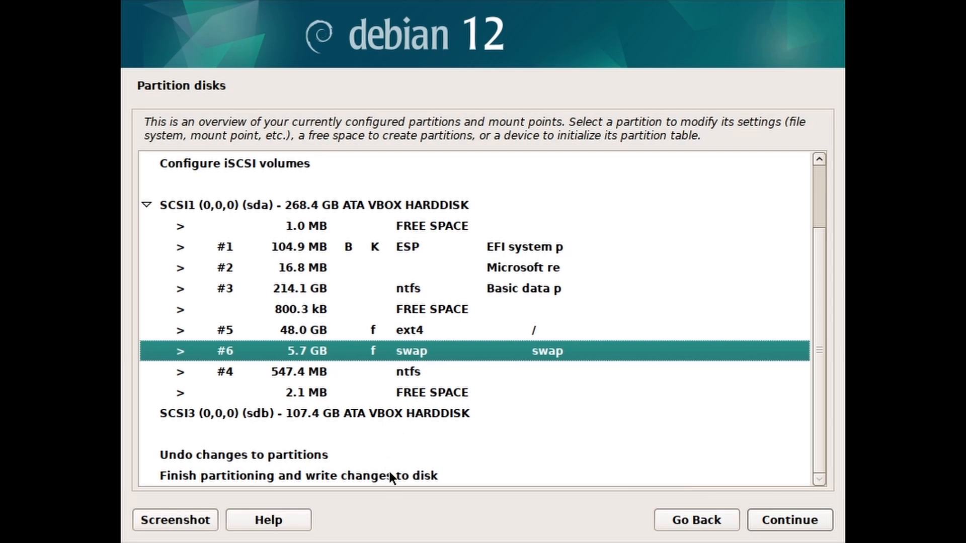
Finish partitioning and confirm Yes to write the changes to disk
{"action": "left_click", "coordinate": [392, 475]}
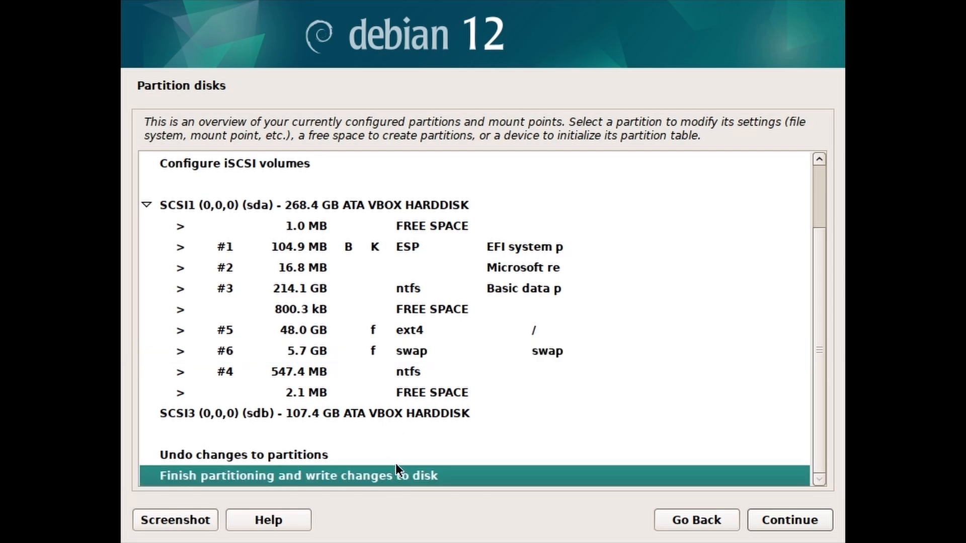
{"action": "left_click", "coordinate": [771, 520]}
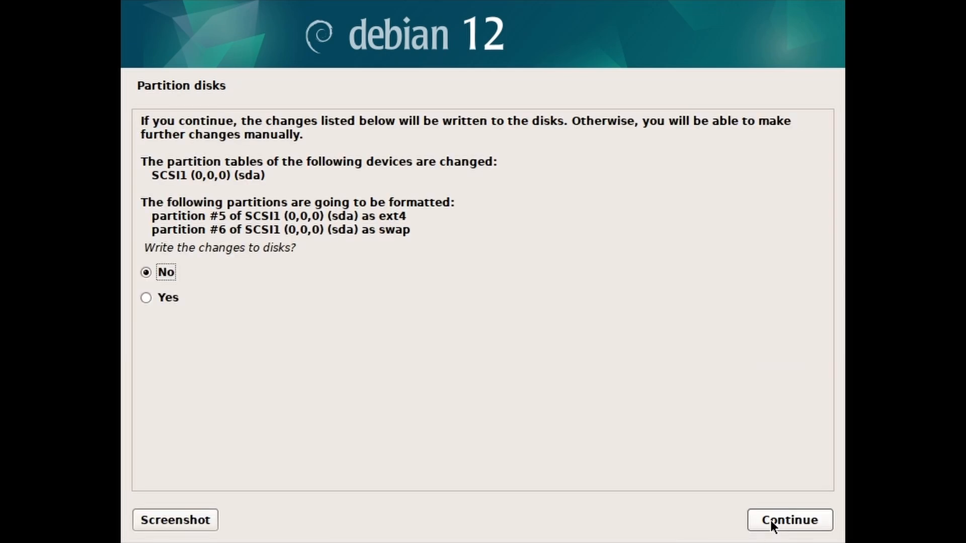
{"action": "left_click", "coordinate": [159, 301]}
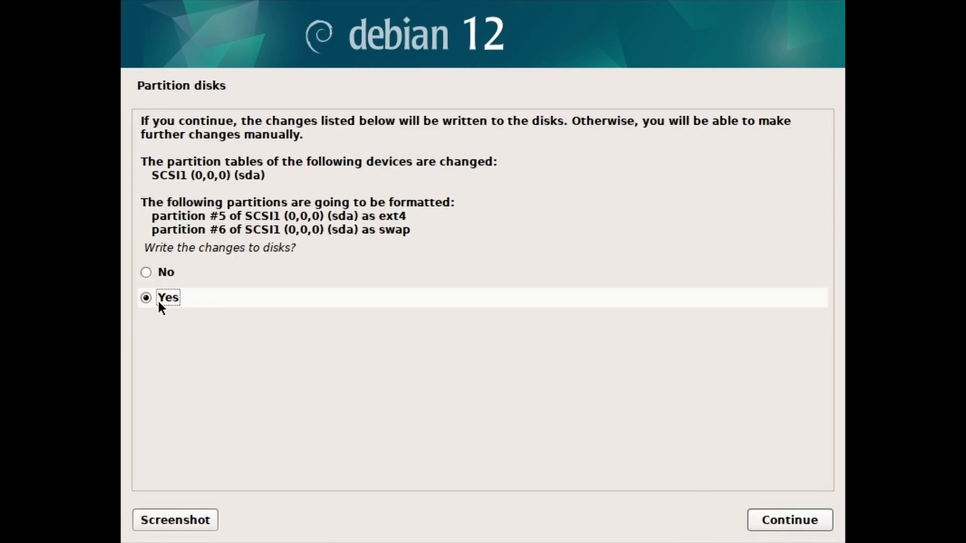
{"action": "left_click", "coordinate": [758, 514]}
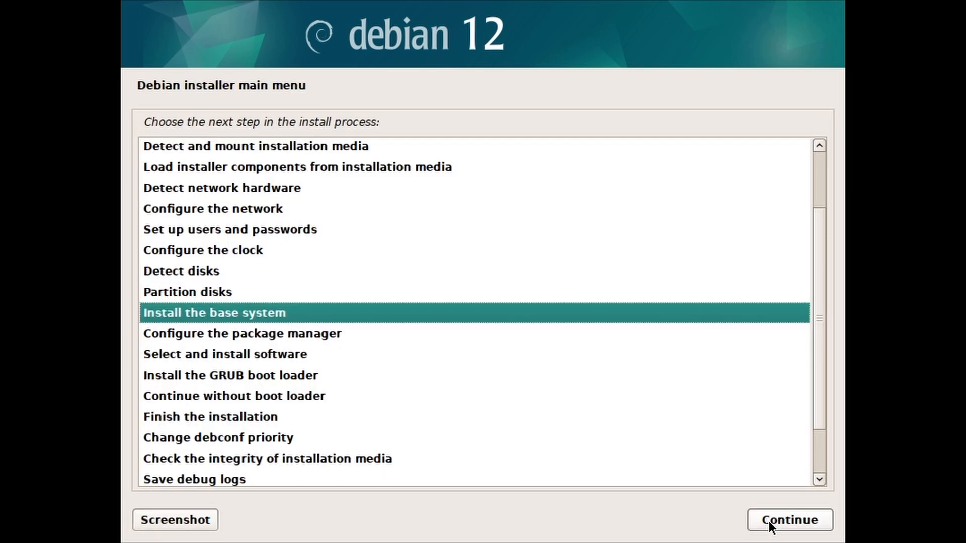
Install the base system with the linux-image-amd64 kernel and a targeted-drivers initrd
{"action": "left_click", "coordinate": [762, 521]}
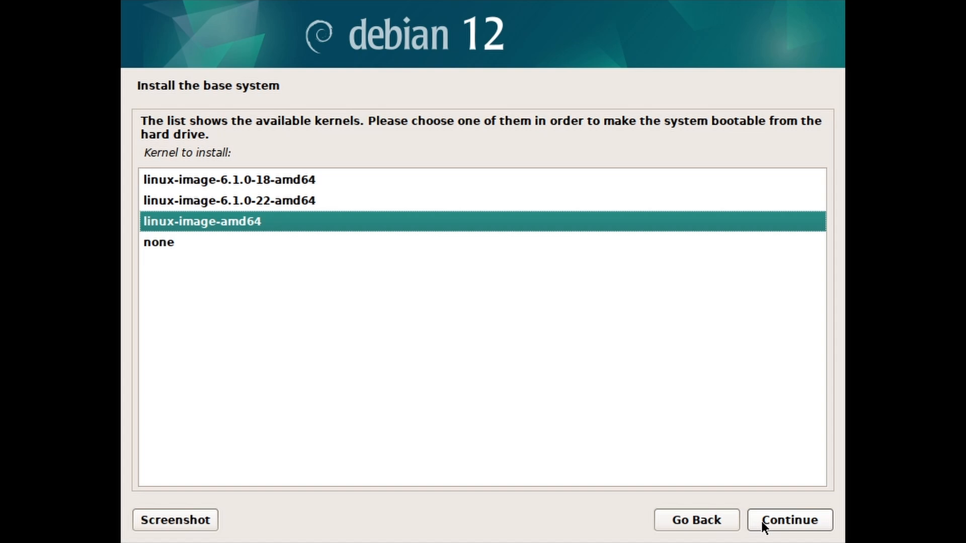
{"action": "left_click", "coordinate": [756, 521]}
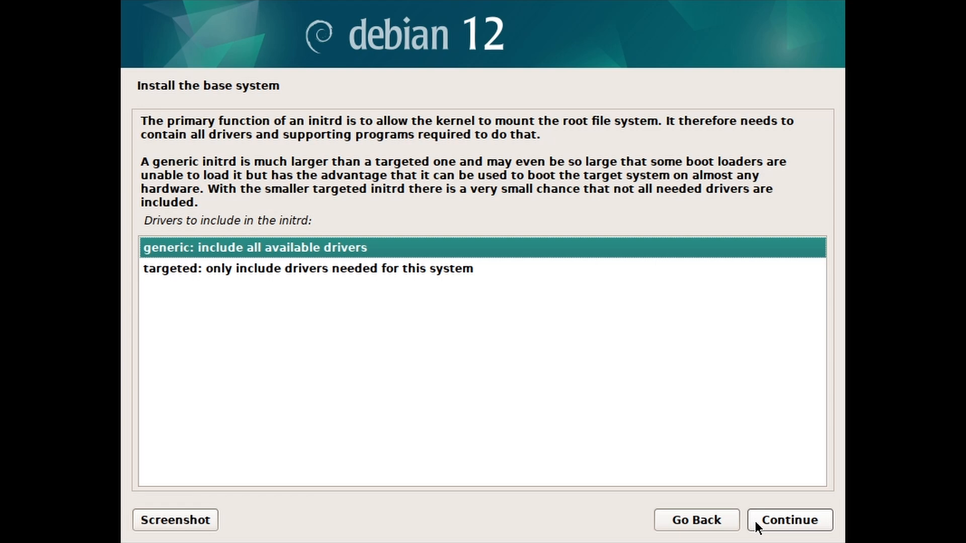
{"action": "left_click", "coordinate": [438, 274]}
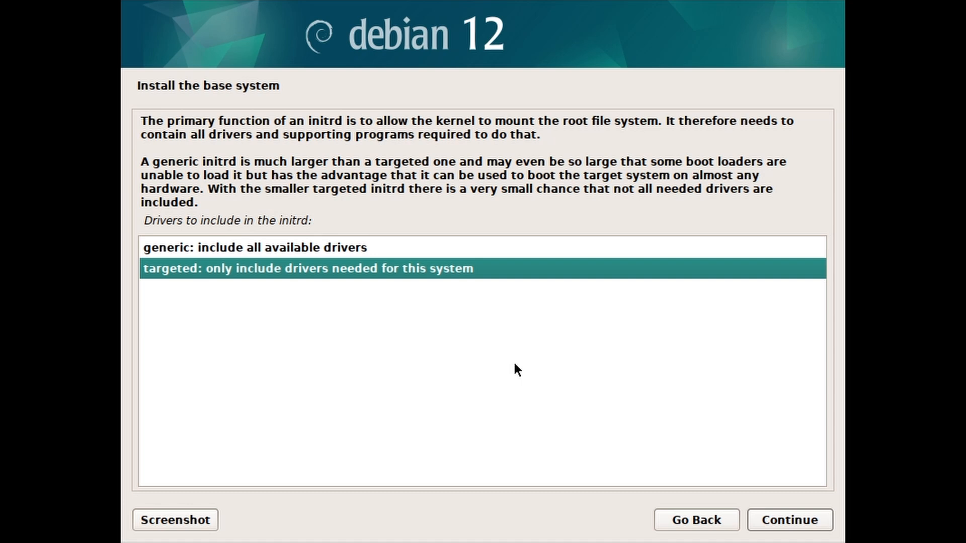
{"action": "left_click", "coordinate": [755, 521]}
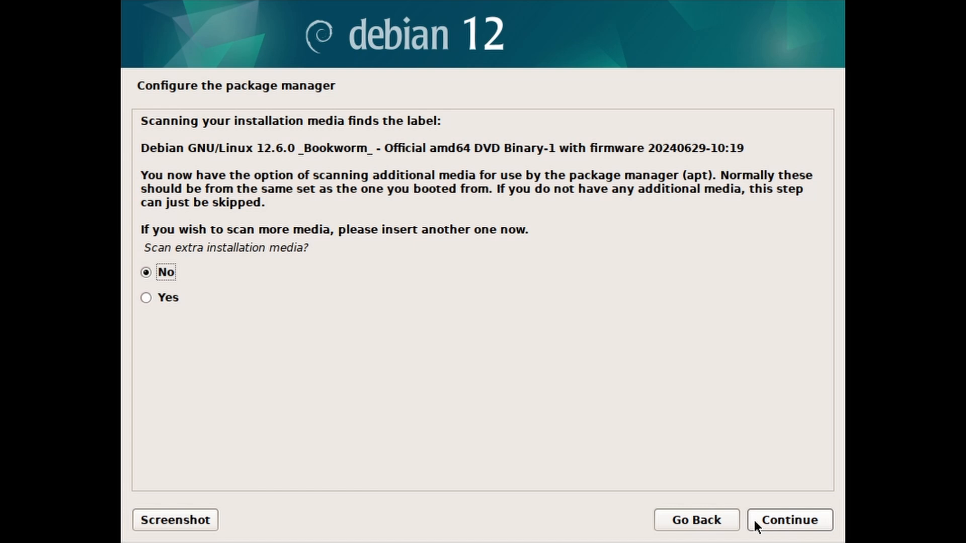
Skip extra media and use the http deb.debian.org United States mirror with no proxy
{"action": "left_click", "coordinate": [763, 523]}
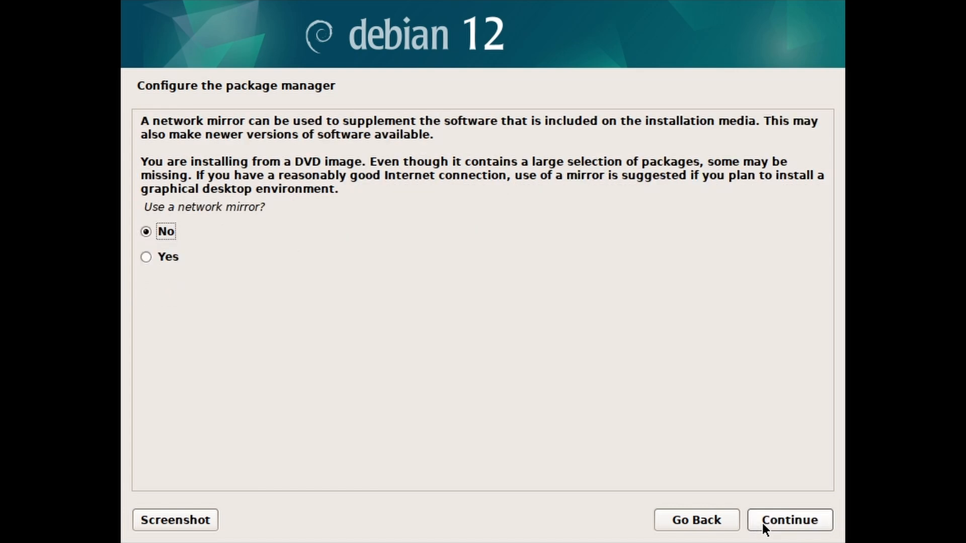
{"action": "left_click", "coordinate": [190, 257]}
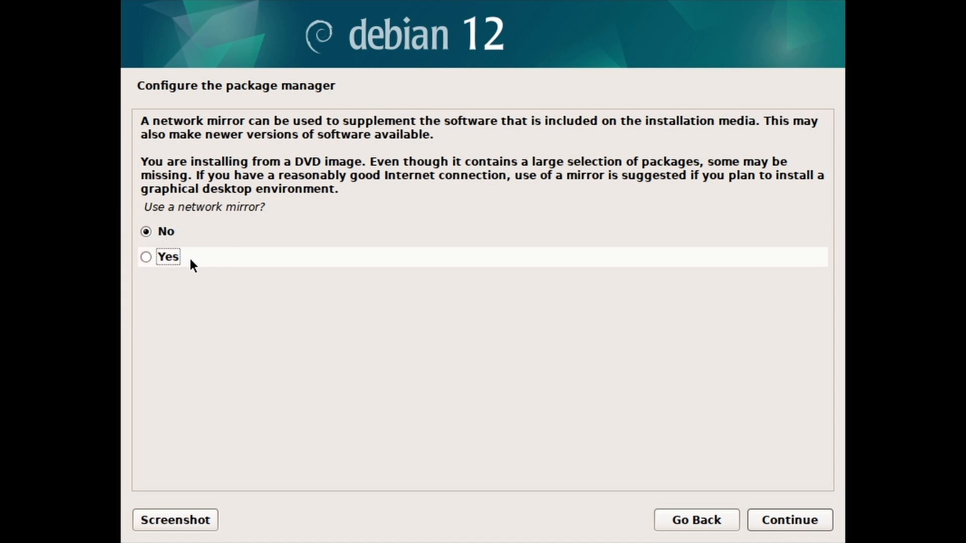
{"action": "left_click", "coordinate": [759, 529]}
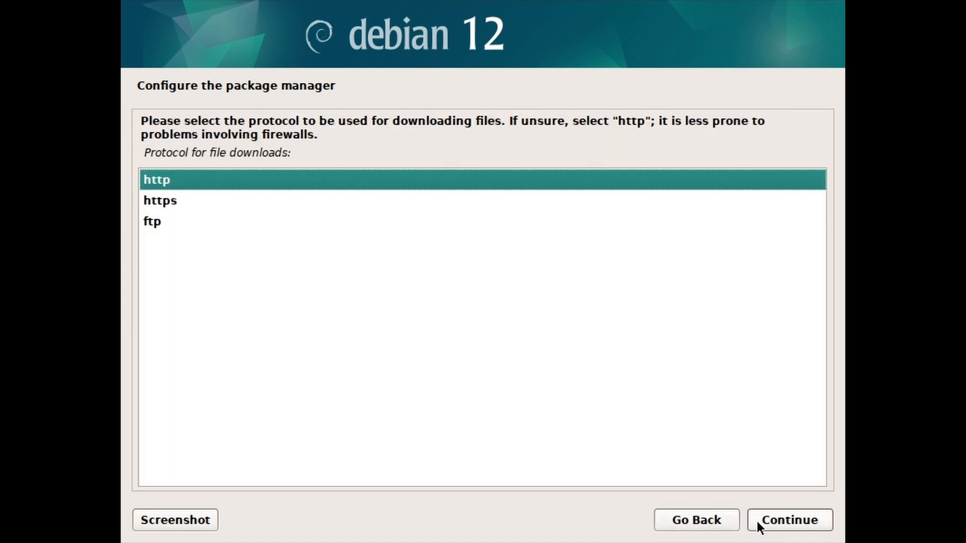
{"action": "left_click", "coordinate": [757, 519]}
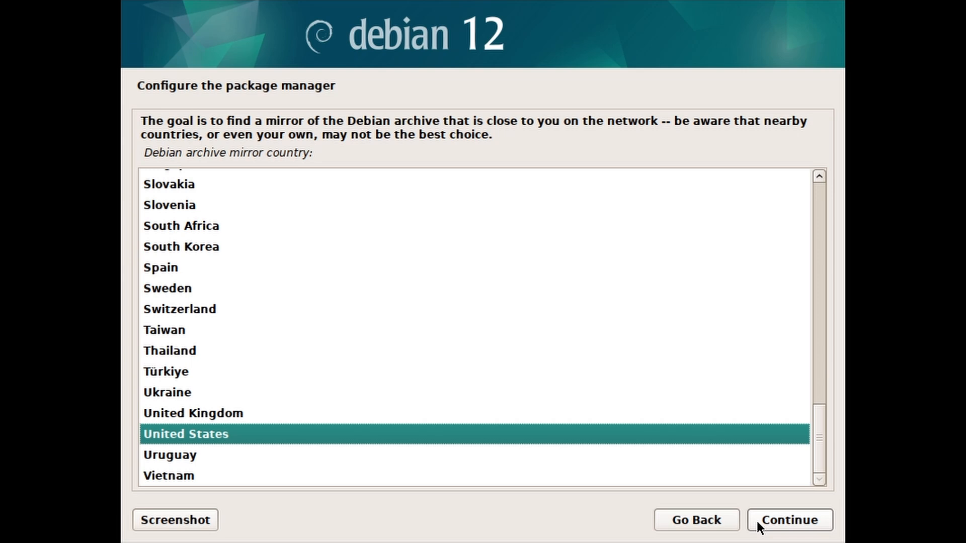
{"action": "left_click", "coordinate": [756, 519]}
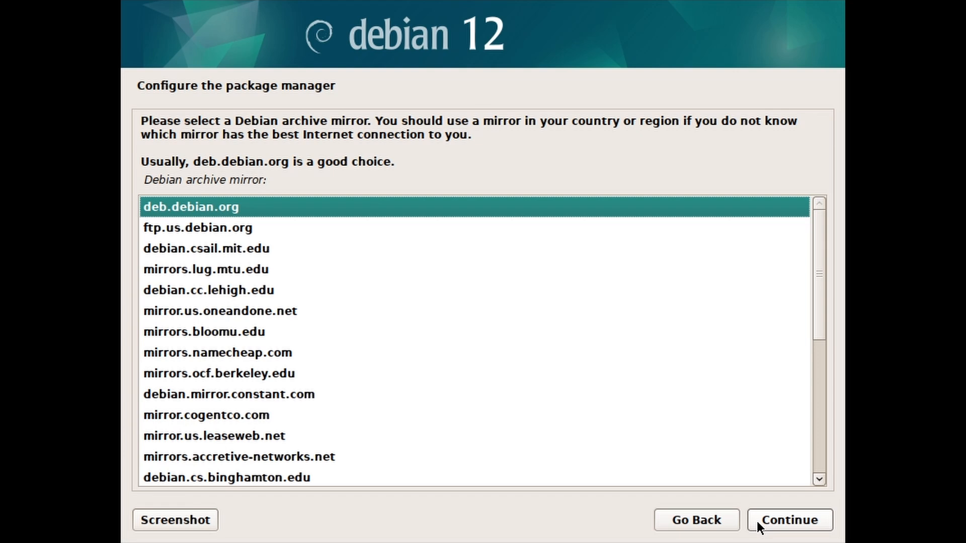
{"action": "left_click", "coordinate": [756, 519]}
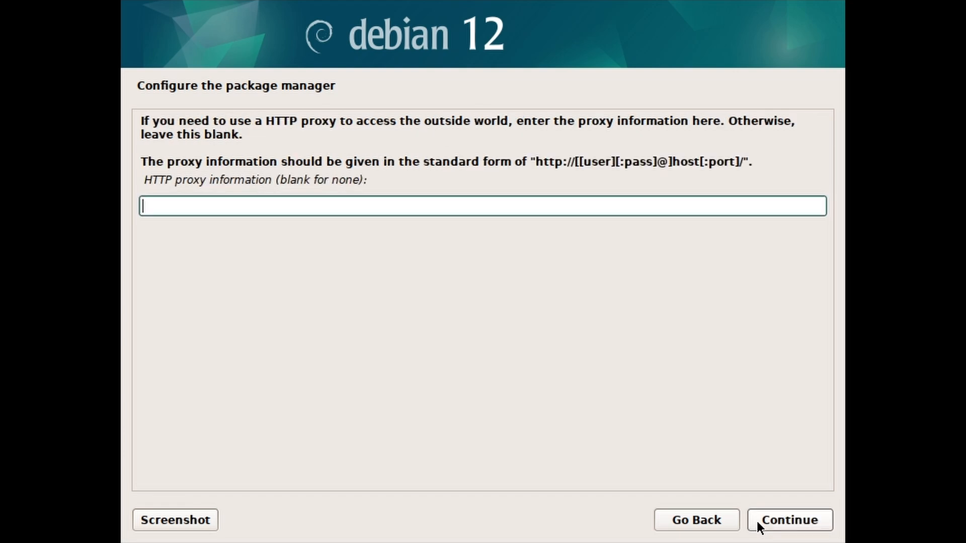
{"action": "left_click", "coordinate": [756, 519]}
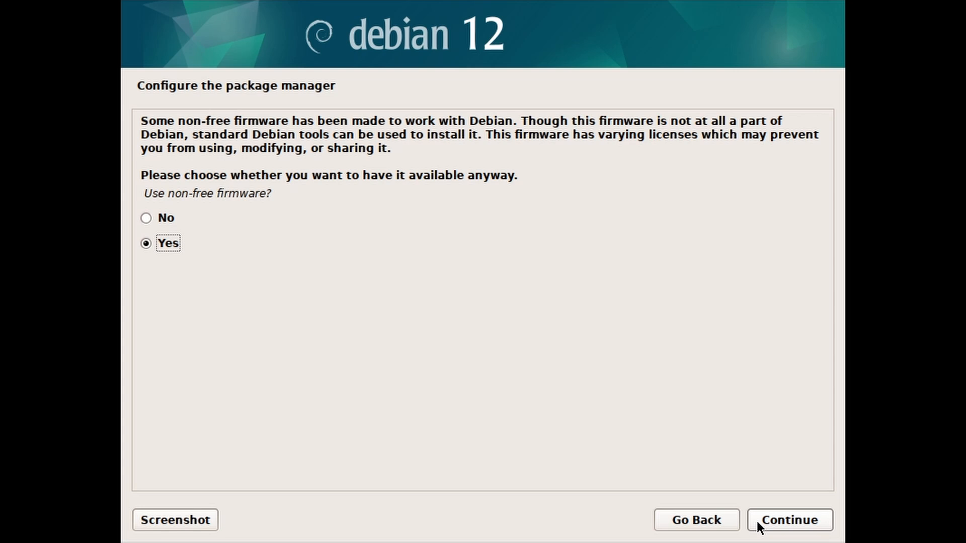
Allow non-free firmware and software, disable source repositories, keep security and release updates
{"action": "left_click", "coordinate": [756, 519]}
{"action": "left_click", "coordinate": [204, 257]}
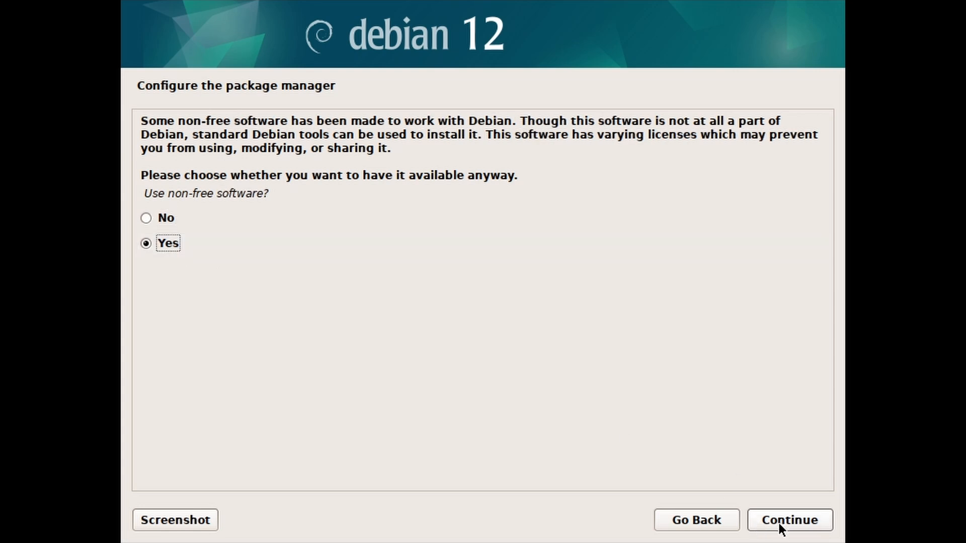
{"action": "left_click", "coordinate": [779, 523]}
{"action": "left_click", "coordinate": [171, 194]}
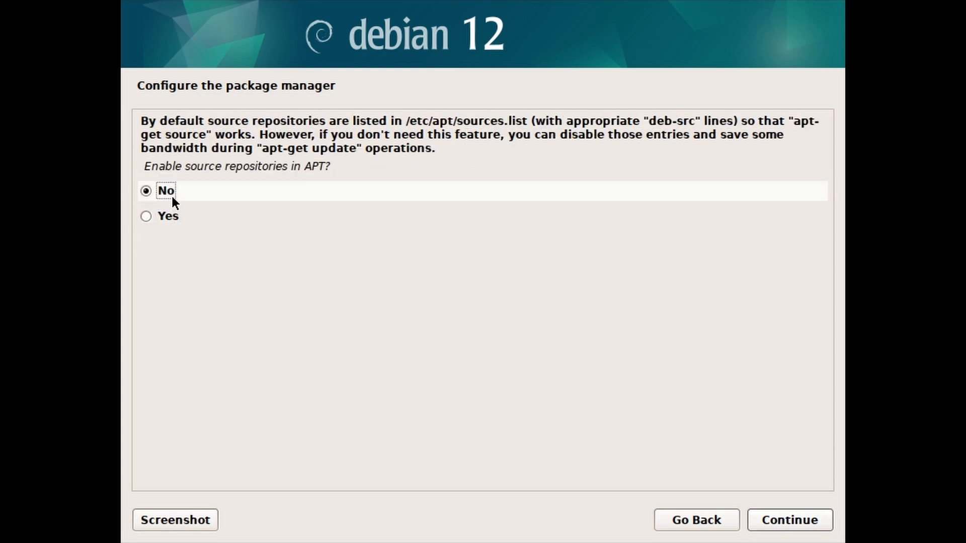
{"action": "left_click", "coordinate": [756, 519]}
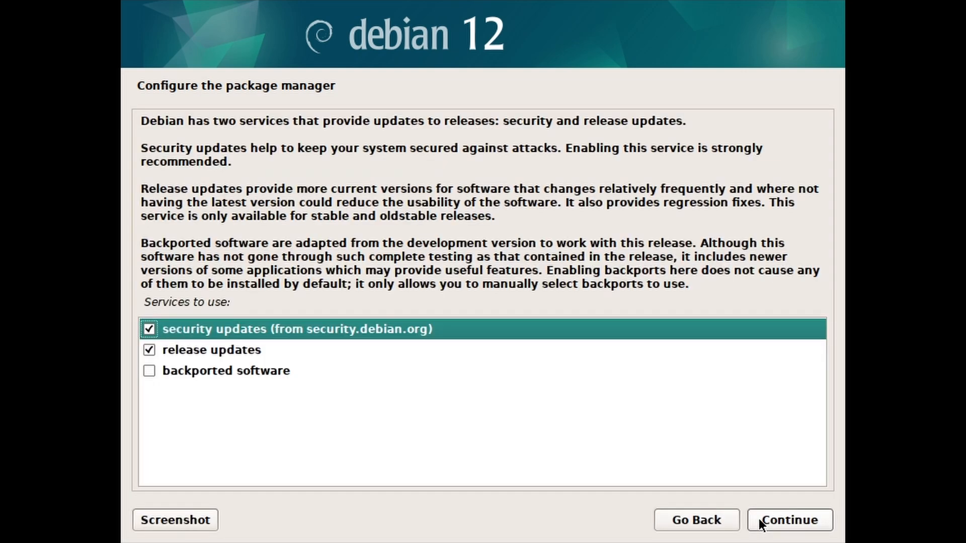
{"action": "left_click", "coordinate": [759, 518]}
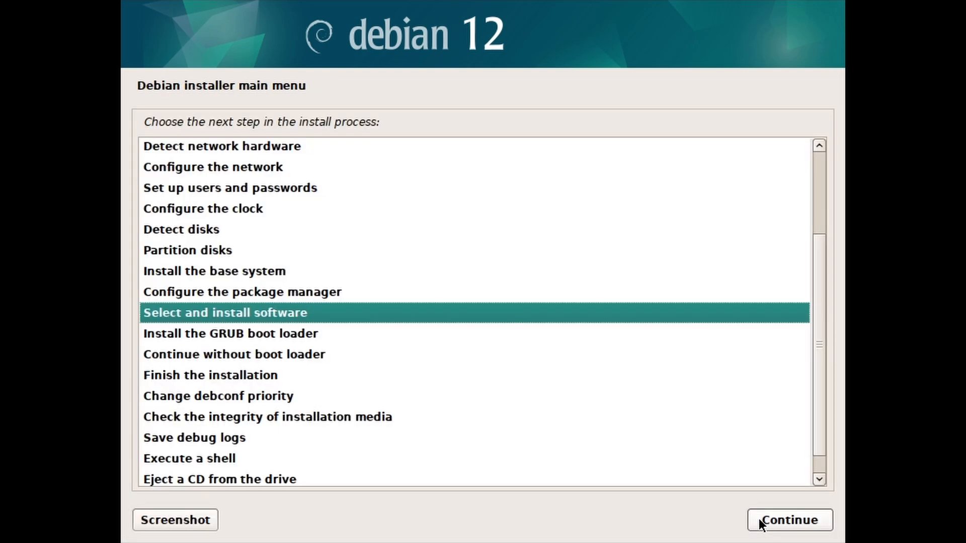
Install GNOME and standard utilities with no automatic updates and no popularity-contest
{"action": "left_click", "coordinate": [759, 518]}
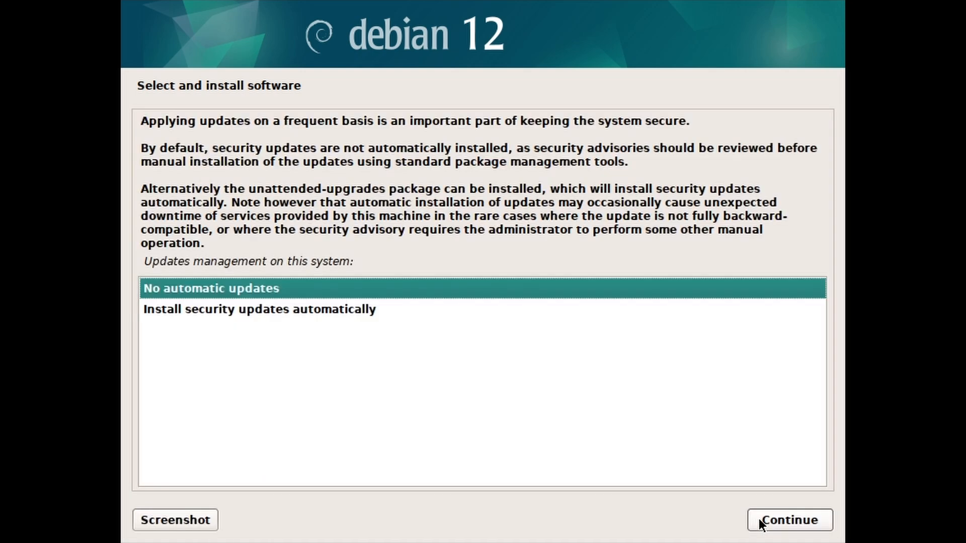
{"action": "left_click", "coordinate": [759, 520]}
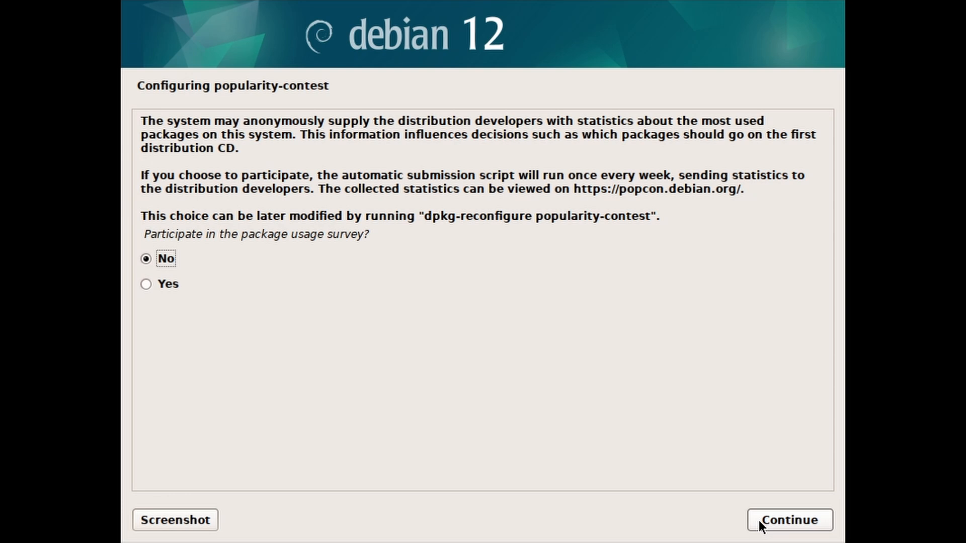
{"action": "left_click", "coordinate": [756, 522]}
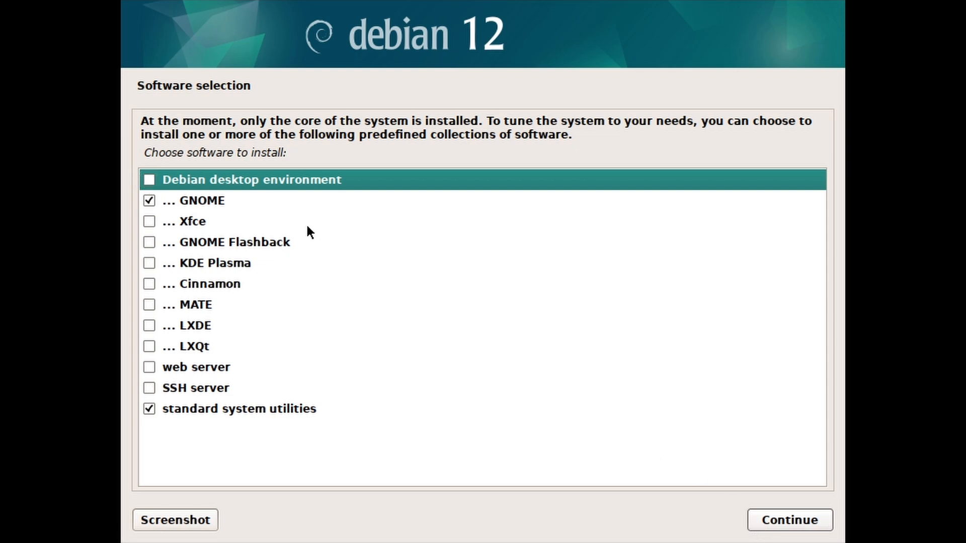
{"action": "left_click", "coordinate": [278, 200]}
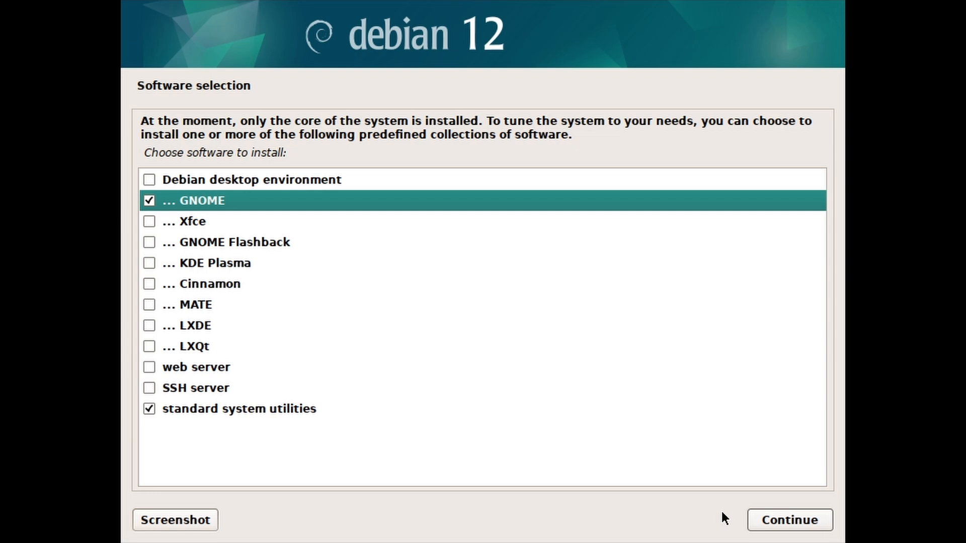
{"action": "left_click", "coordinate": [755, 520]}
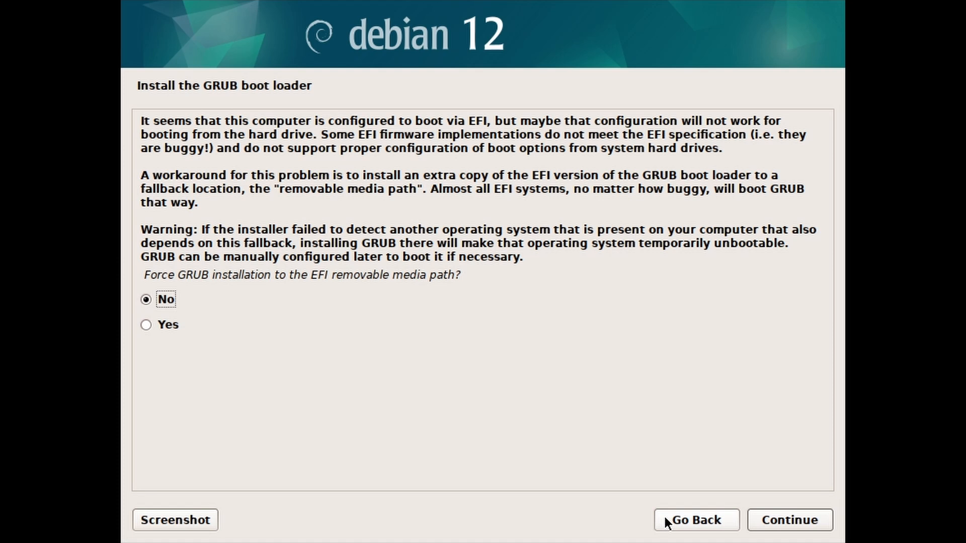
Install GRUB with no removable-media path, NVRAM updating allowed, and os-prober enabled
{"action": "left_click", "coordinate": [759, 520]}
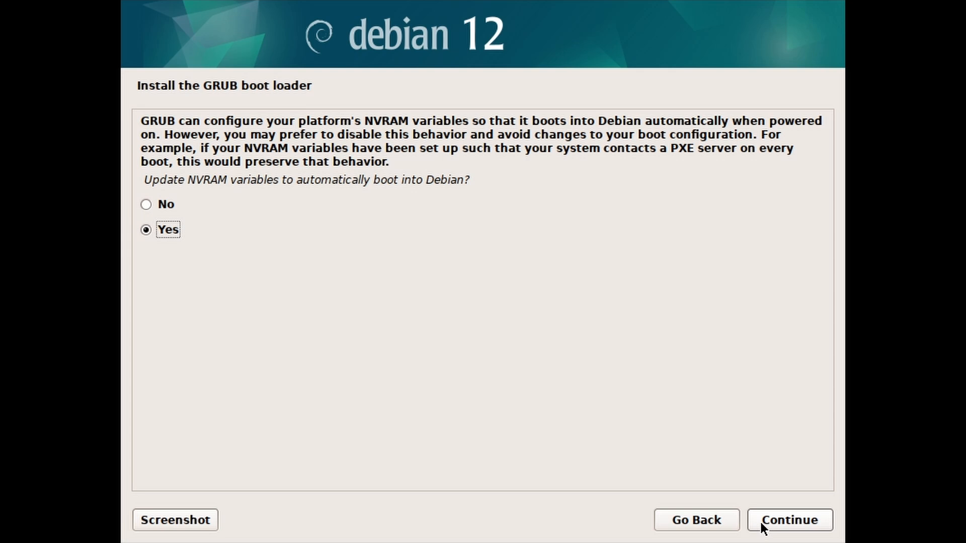
{"action": "left_click", "coordinate": [759, 521]}
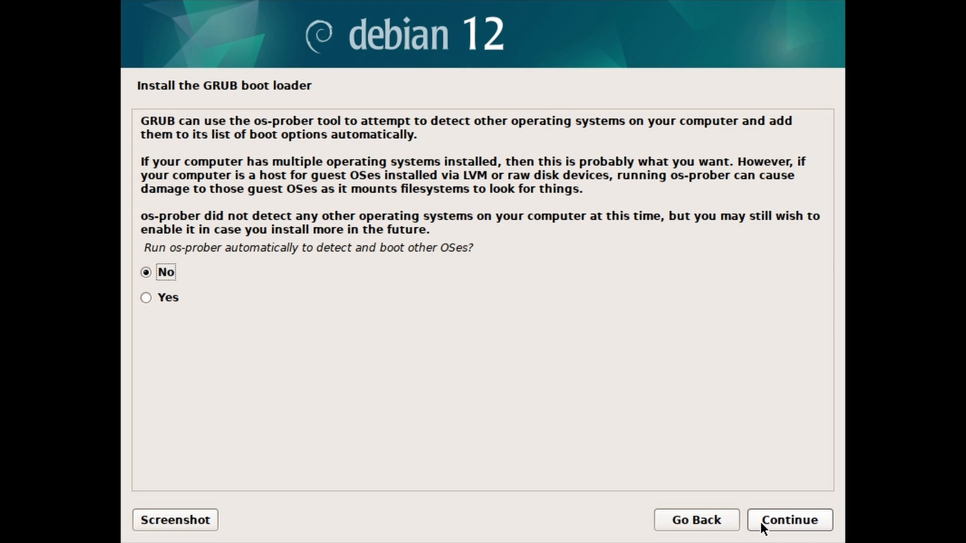
{"action": "left_click", "coordinate": [191, 298]}
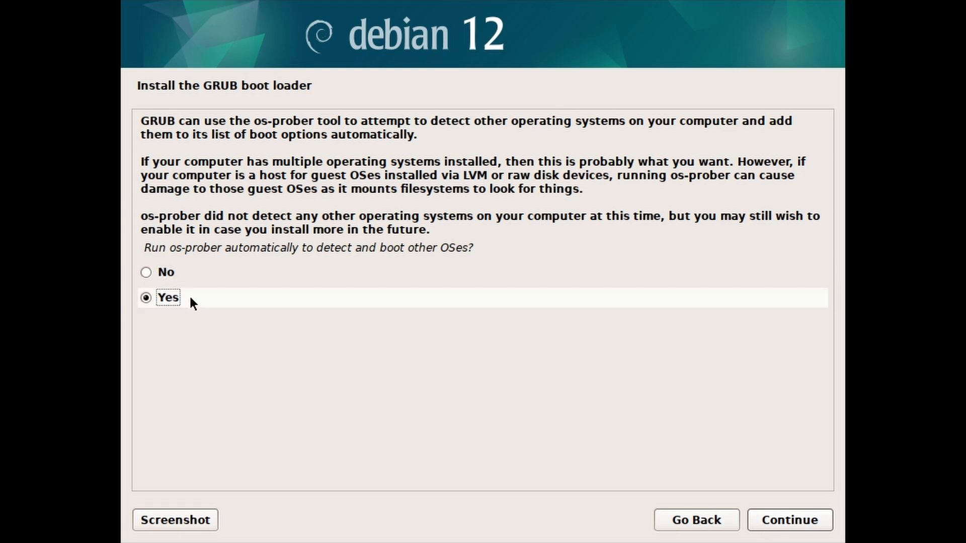
{"action": "left_click", "coordinate": [759, 518]}
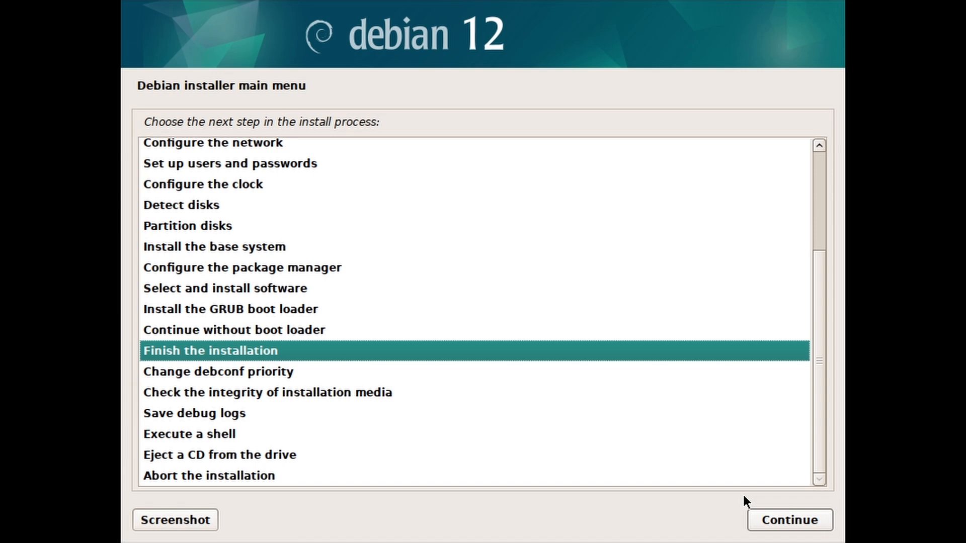
Finish the installation with the clock on UTC, reboot, and boot Windows Boot Manager from GRUB
{"action": "left_click", "coordinate": [756, 517]}
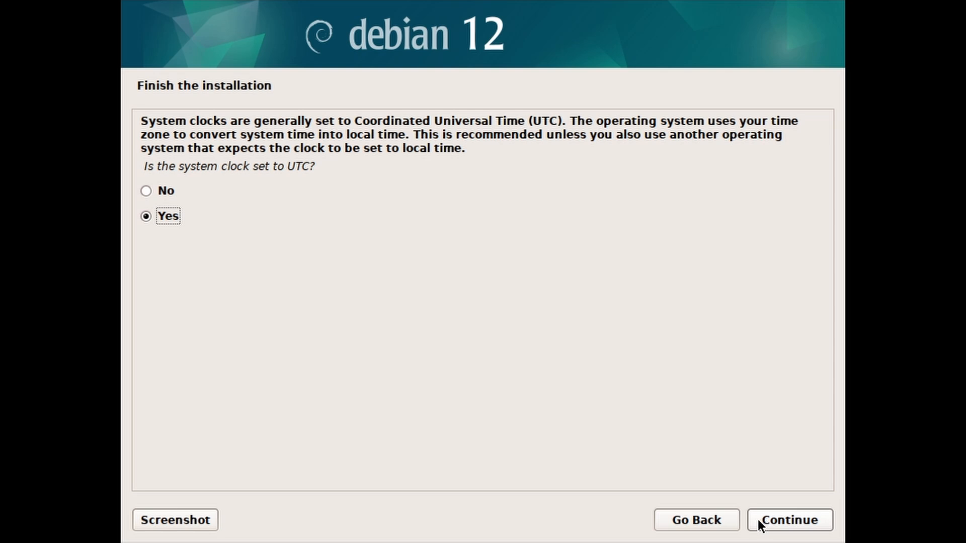
{"action": "left_click", "coordinate": [758, 521]}
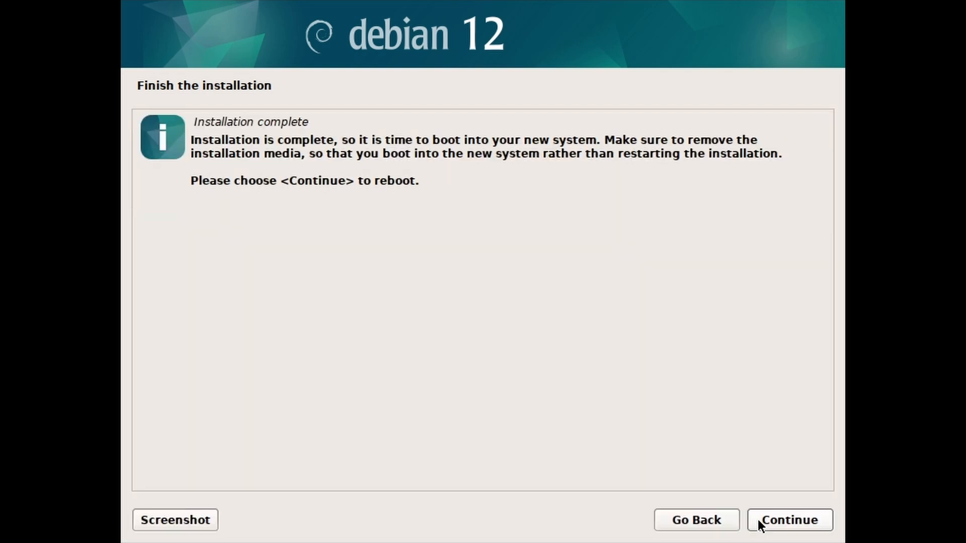
{"action": "left_click", "coordinate": [759, 521]}
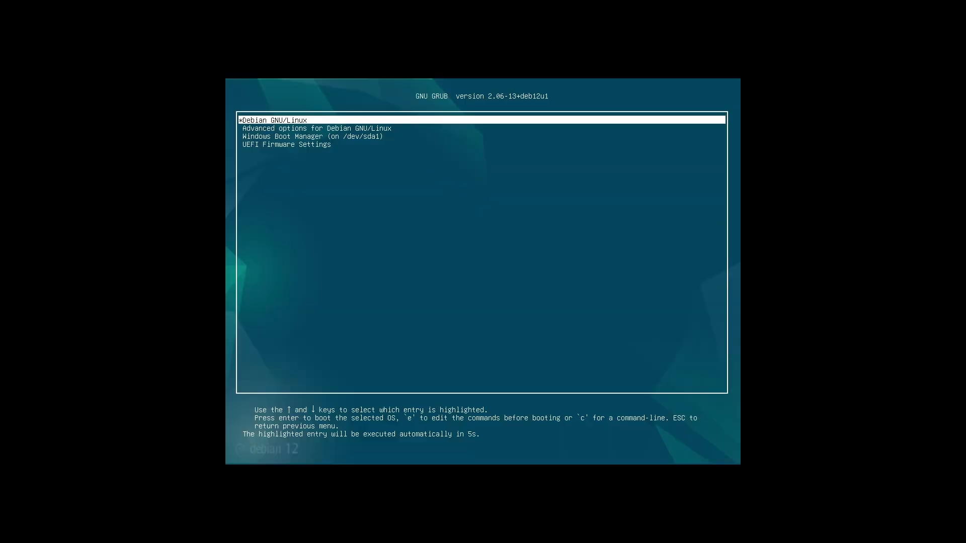
{"action": "key", "text": "Down"}
{"action": "key", "text": "Down"}
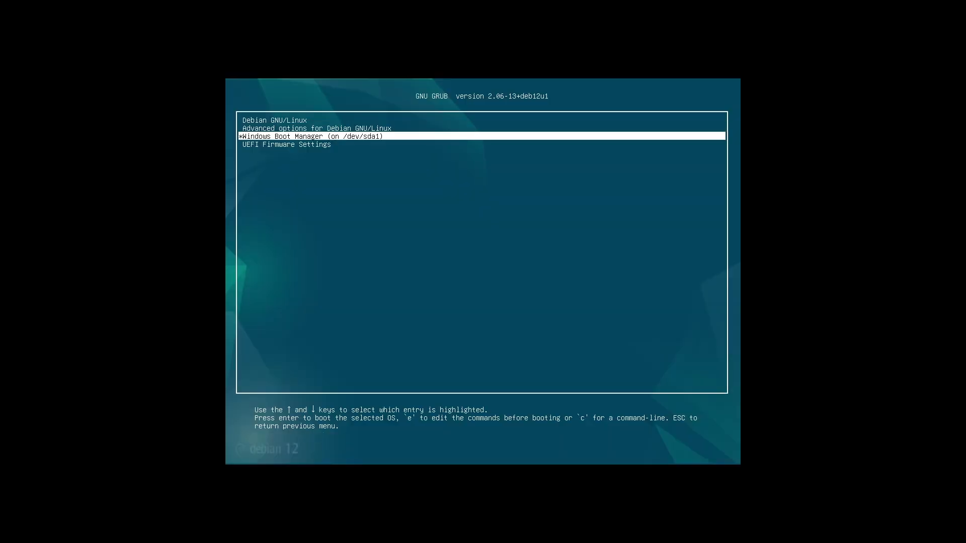
{"action": "key", "text": "Return"}
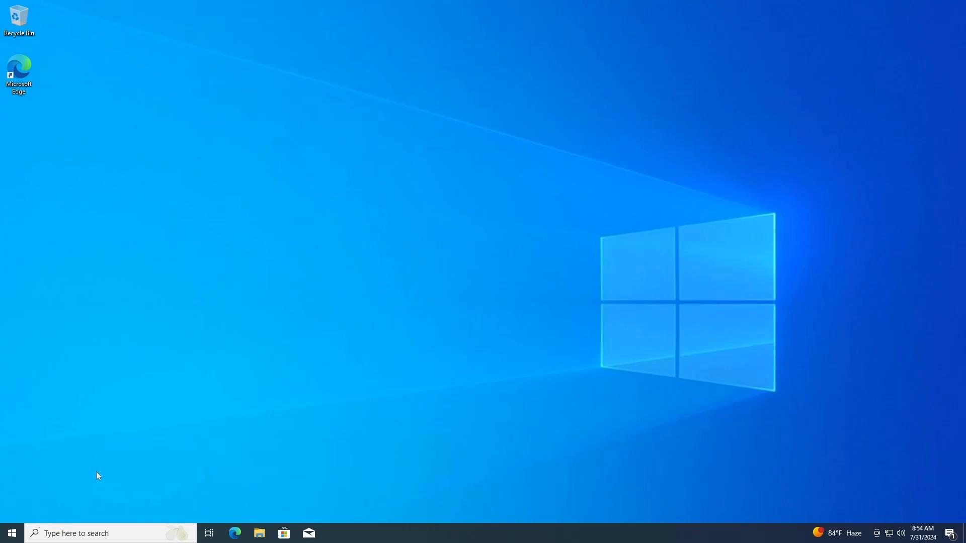
In Disk Management, skip disk initialisation and inspect the 5.30 GB and 44.70 GB partitions
{"action": "right_click", "coordinate": [21, 527]}
{"action": "right_click", "coordinate": [12, 532]}
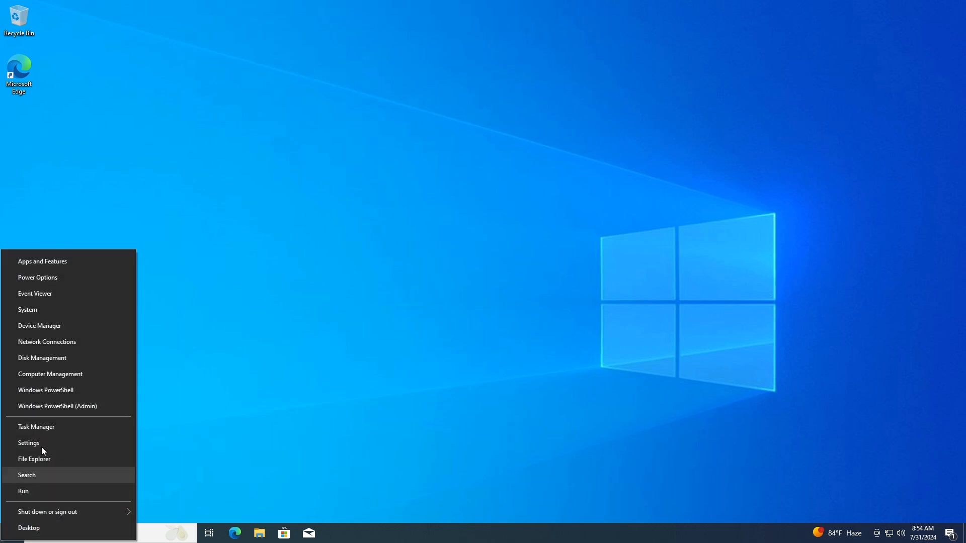
{"action": "left_click", "coordinate": [72, 358]}
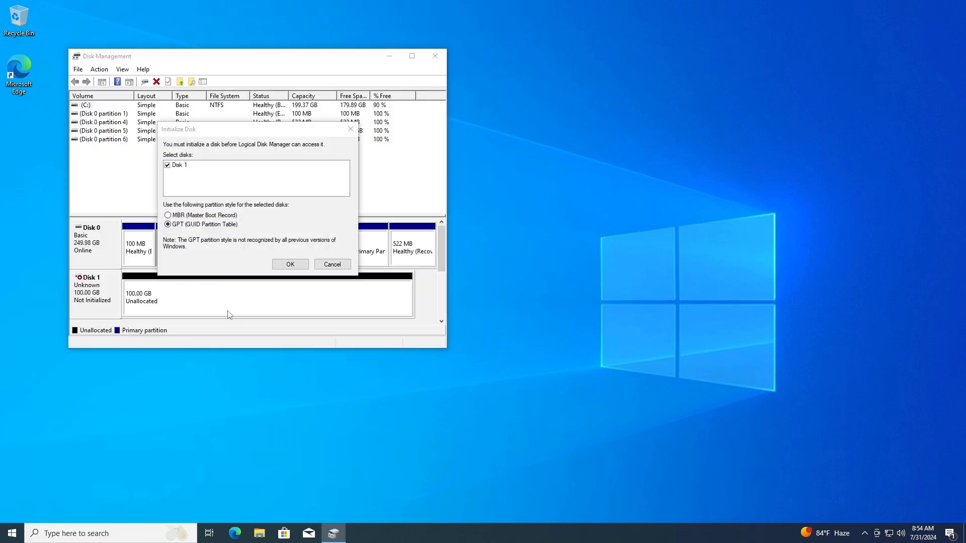
{"action": "left_click", "coordinate": [330, 264]}
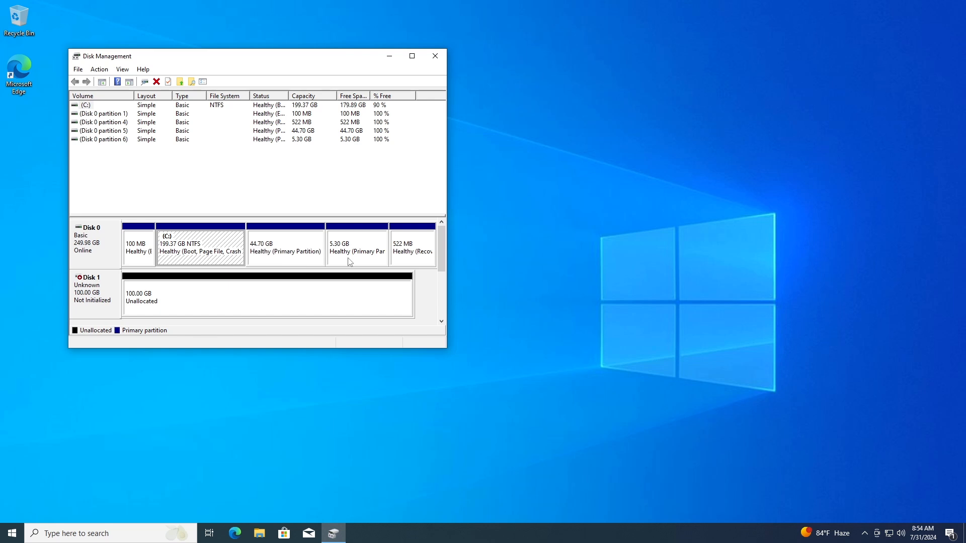
{"action": "left_click", "coordinate": [349, 262]}
{"action": "left_click", "coordinate": [290, 261]}
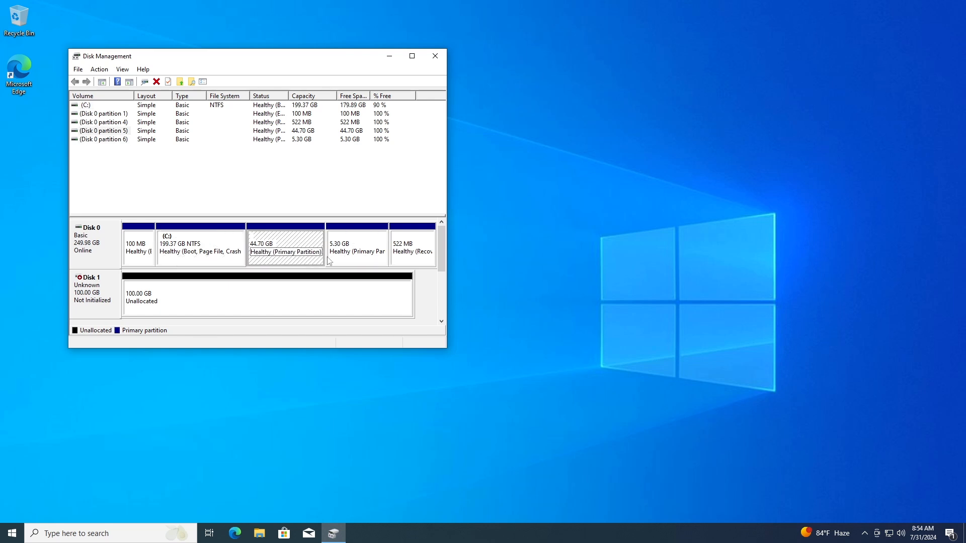
{"action": "left_click", "coordinate": [345, 263]}
{"action": "left_click", "coordinate": [436, 56]}
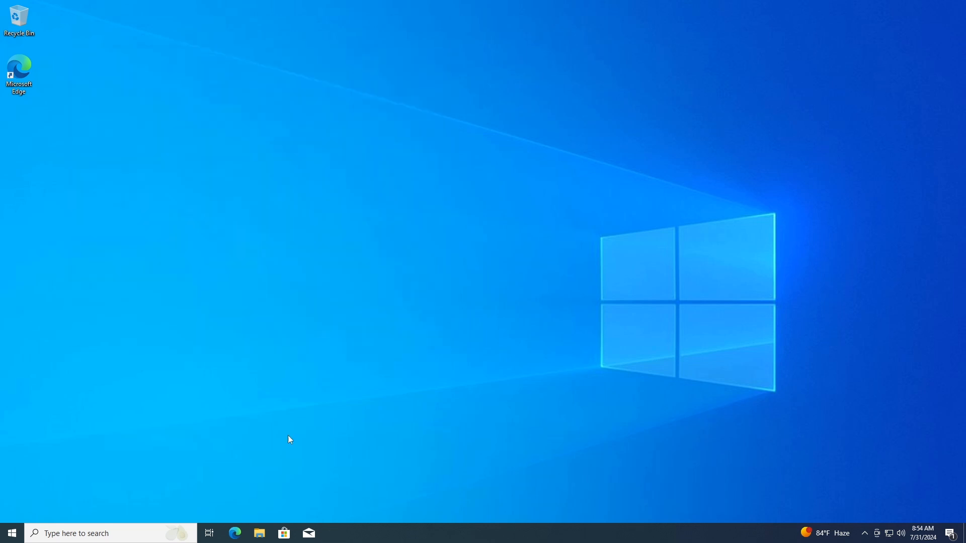
Shut Windows down from the Start button's quick menu
{"action": "right_click", "coordinate": [12, 533]}
{"action": "mouse_move", "coordinate": [56, 500]}
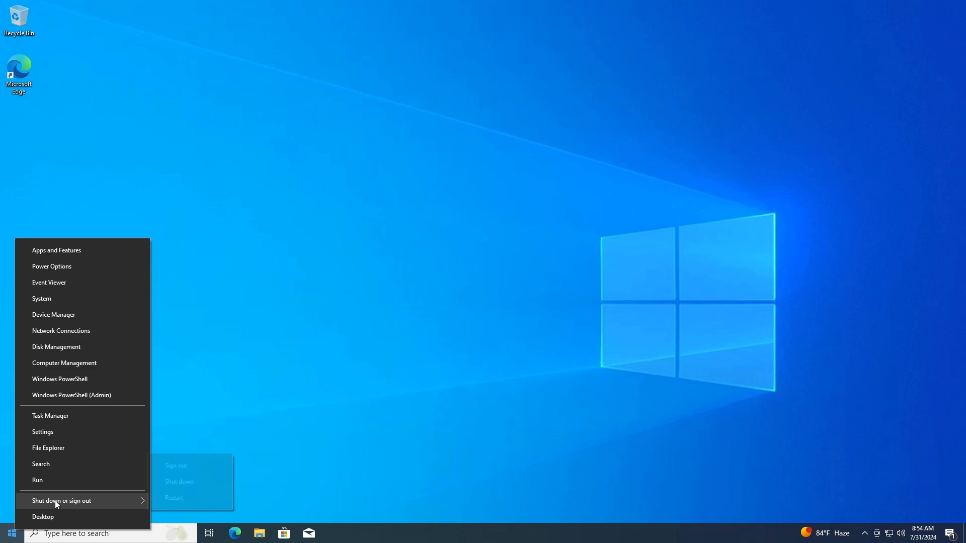
{"action": "left_click", "coordinate": [184, 485]}
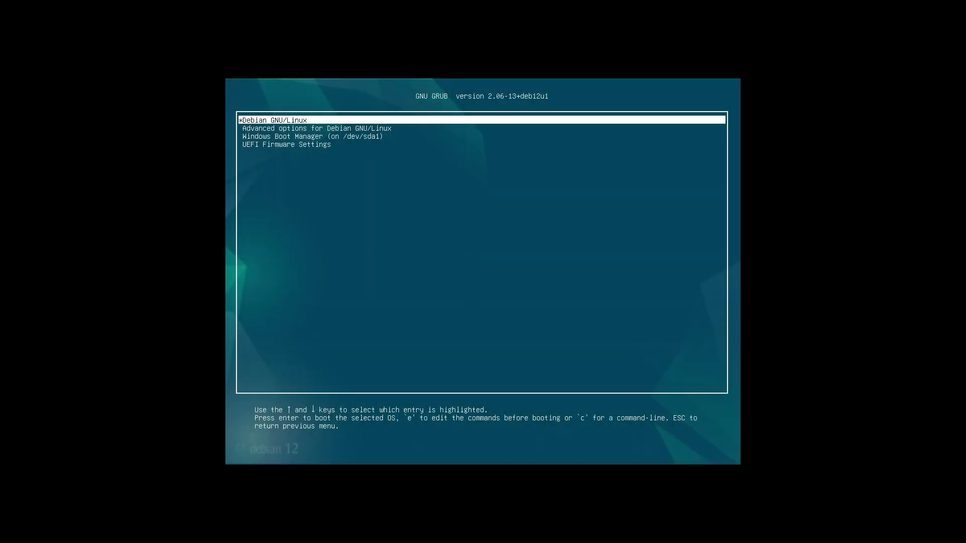
Boot Debian GNU/Linux from GRUB and sign in with the user's password
{"action": "key", "text": "Return"}
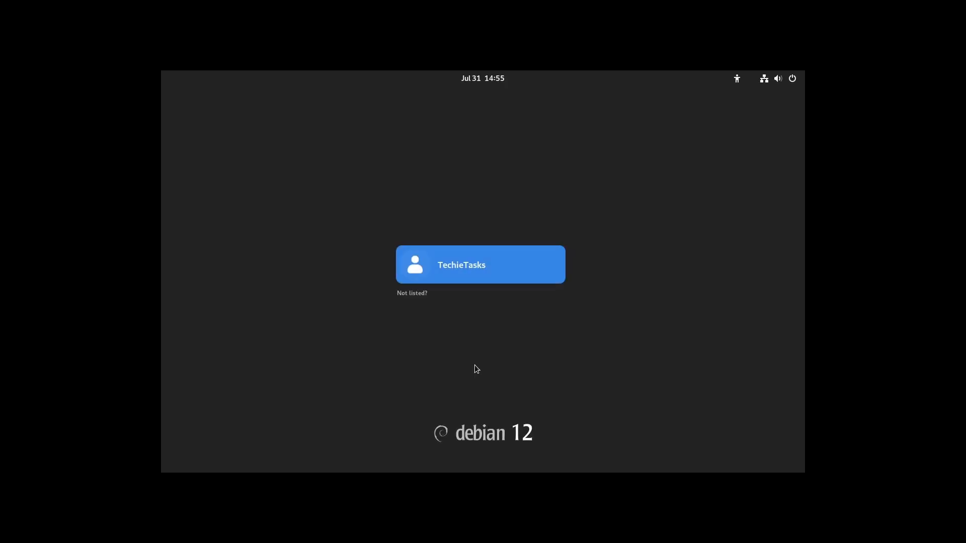
{"action": "key", "text": "Return"}
{"action": "type", "text": "****"}
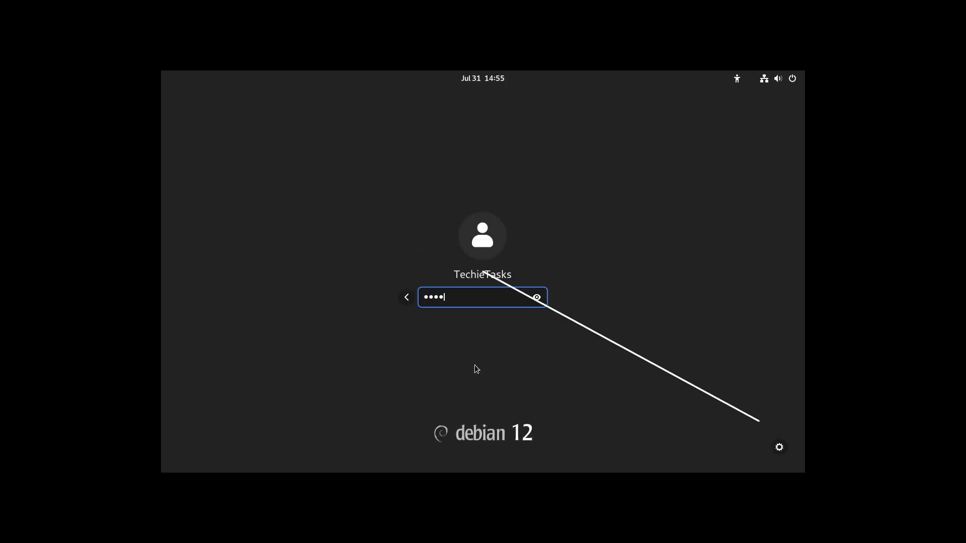
{"action": "key", "text": "Return"}
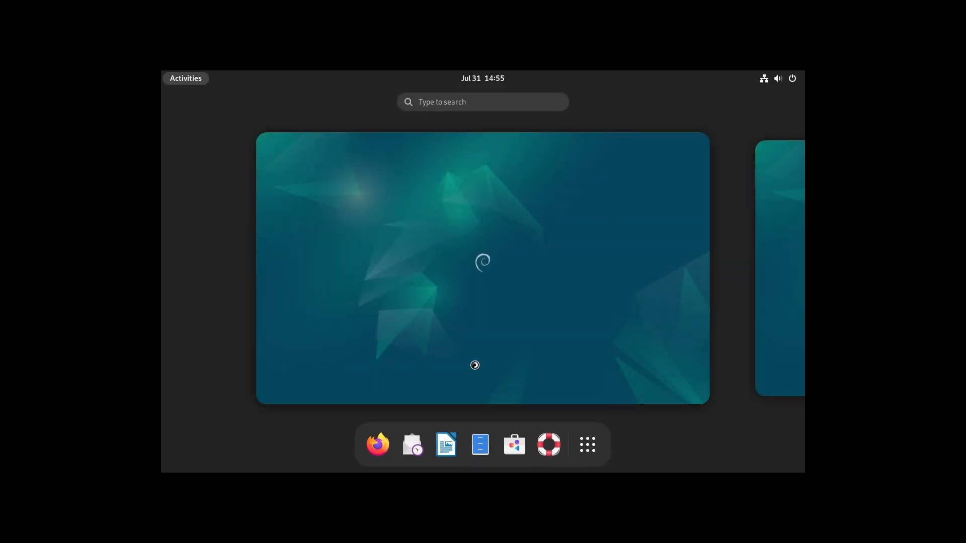
Complete GNOME Initial Setup with the English (US) keyboard, skipping online accounts
{"action": "left_click", "coordinate": [654, 100]}
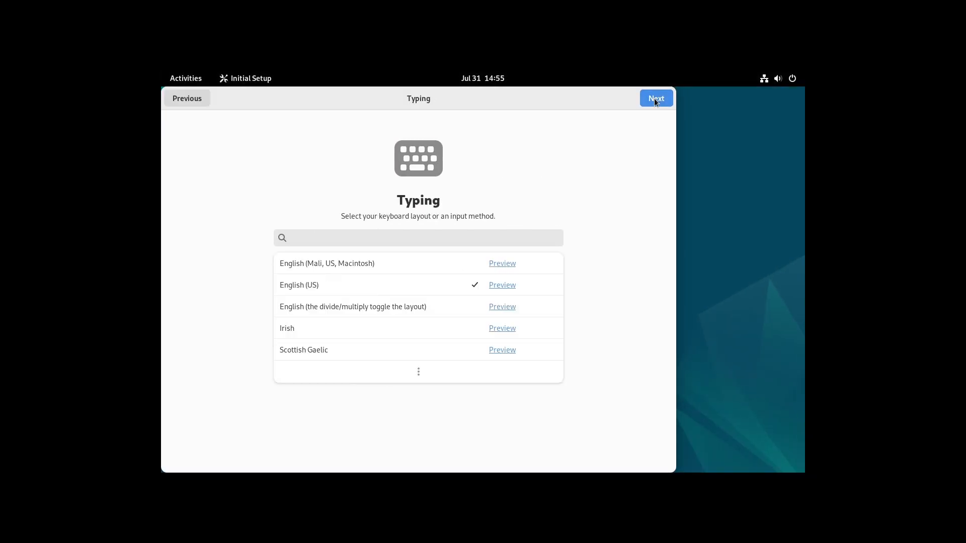
{"action": "left_click", "coordinate": [655, 99]}
{"action": "left_click", "coordinate": [656, 99]}
{"action": "left_click", "coordinate": [656, 98]}
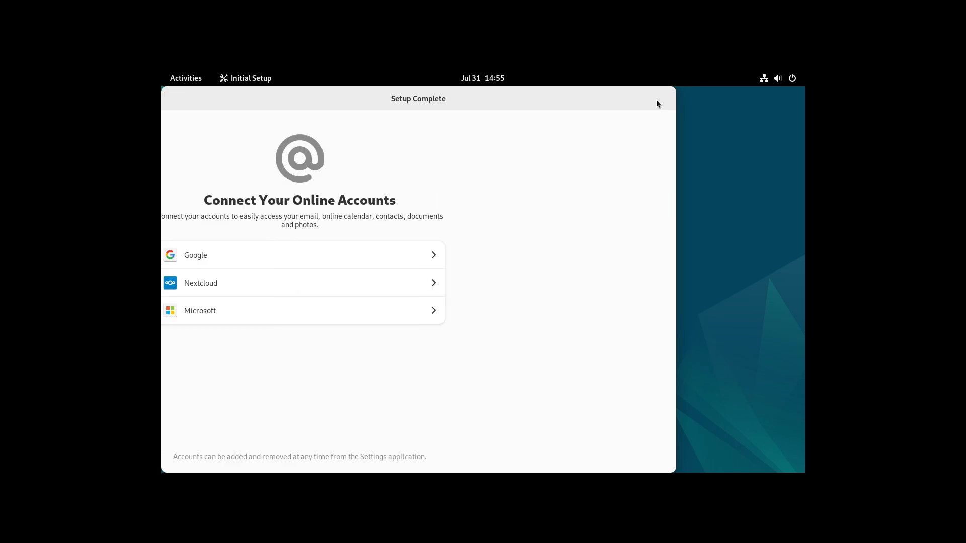
{"action": "left_click", "coordinate": [446, 361]}
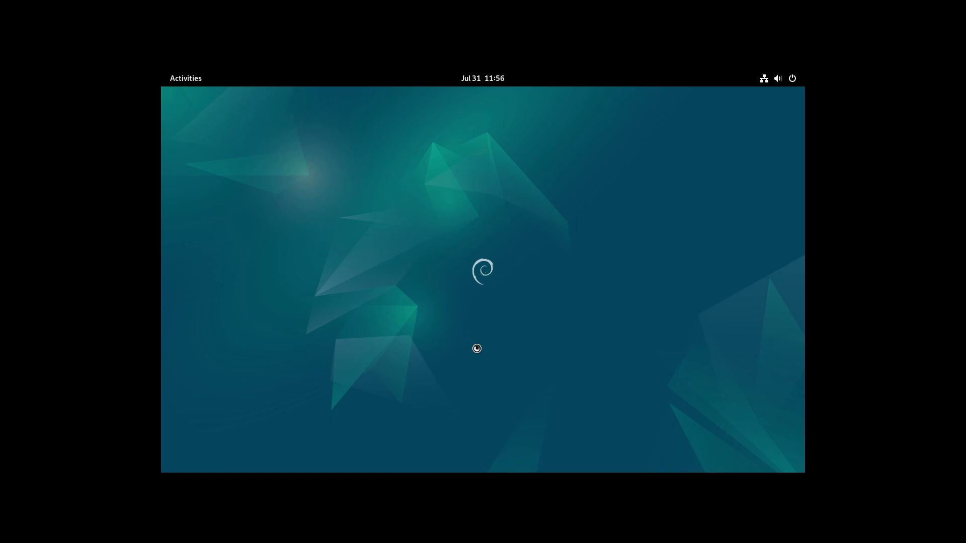
Set the display resolution to 1920×1080 and keep the changes
{"action": "right_click", "coordinate": [480, 355]}
{"action": "left_click", "coordinate": [518, 392]}
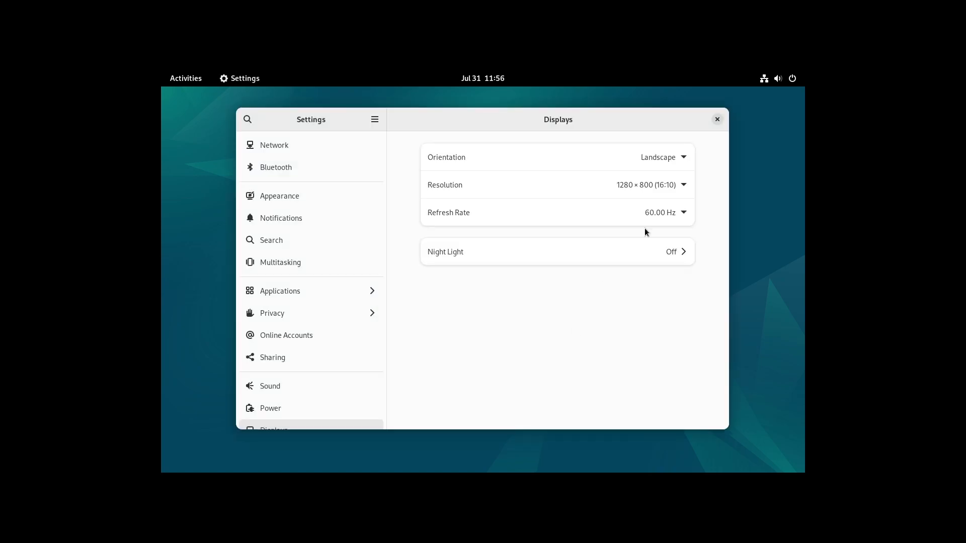
{"action": "left_click", "coordinate": [663, 184]}
{"action": "scroll", "coordinate": [677, 276], "scroll_direction": "up", "scroll_amount": 5}
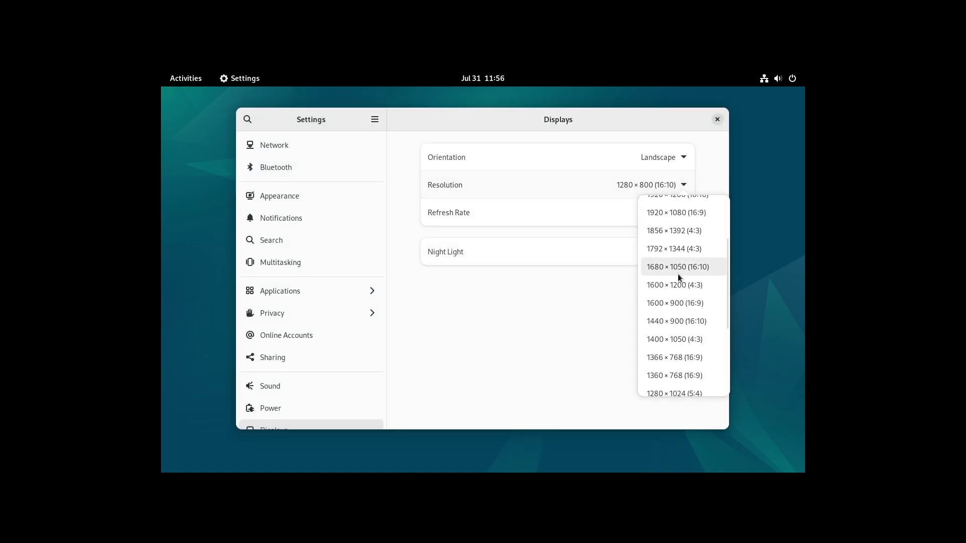
{"action": "left_click", "coordinate": [676, 298]}
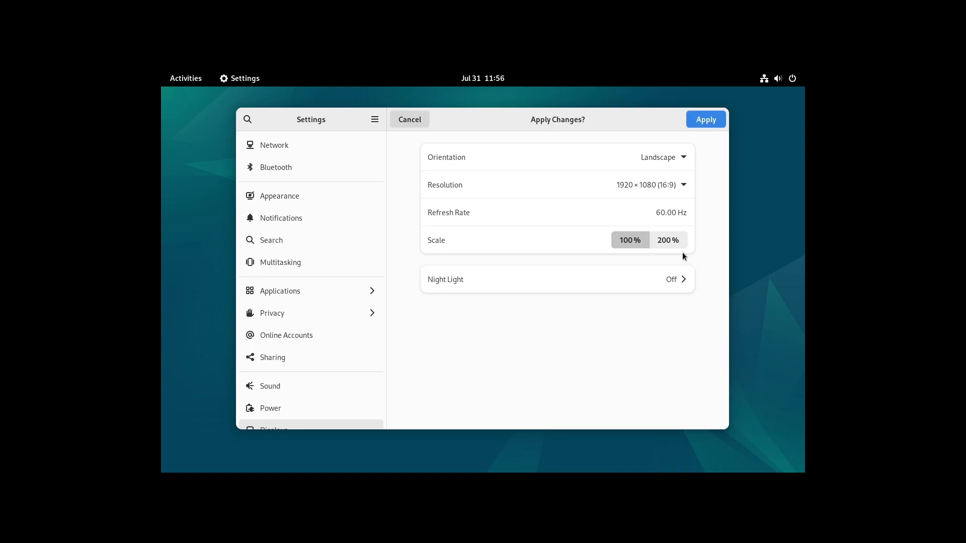
{"action": "left_click", "coordinate": [705, 120]}
{"action": "left_click", "coordinate": [529, 298]}
{"action": "left_click", "coordinate": [594, 61]}
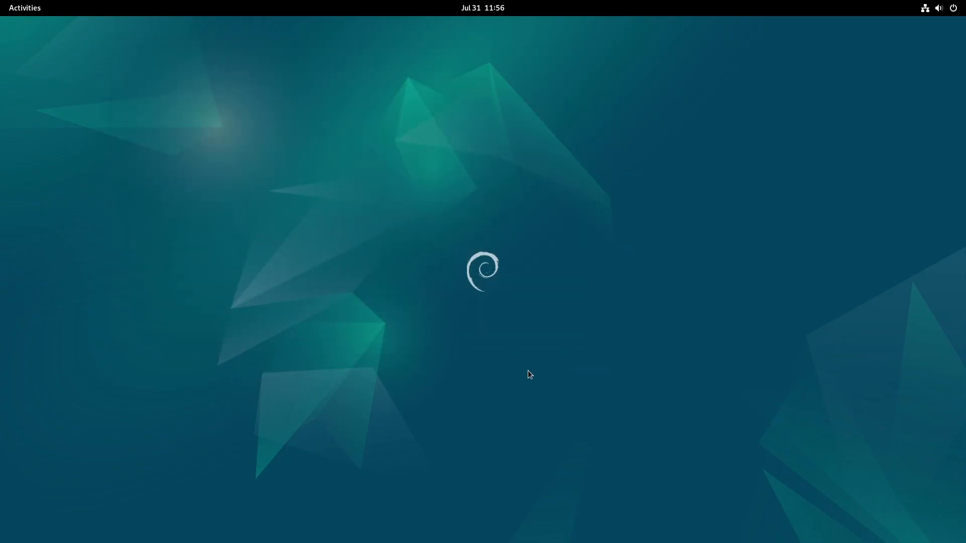
Launch Terminal from the app grid, then close it
{"action": "left_click", "coordinate": [15, 8]}
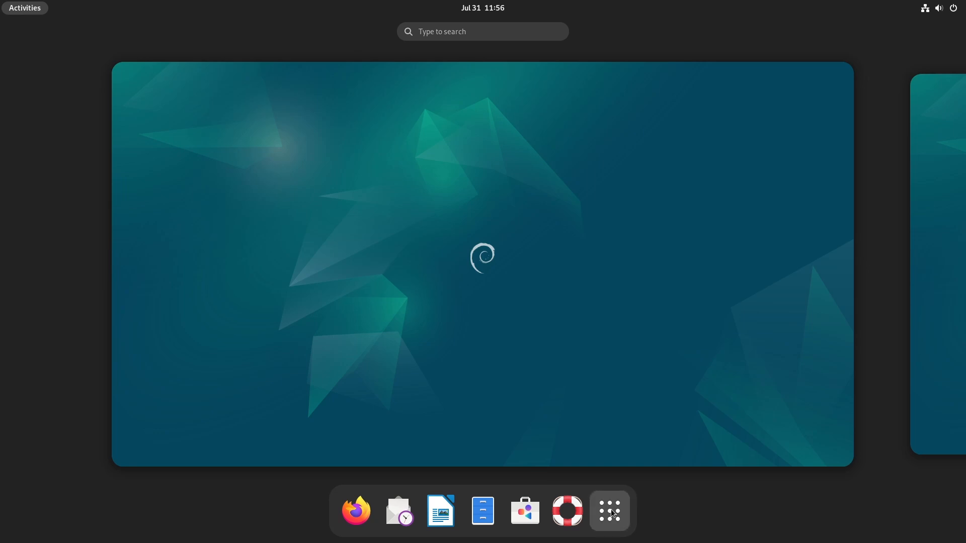
{"action": "left_click", "coordinate": [595, 498]}
{"action": "scroll", "coordinate": [574, 424], "scroll_direction": "down", "scroll_amount": 1}
{"action": "scroll", "coordinate": [574, 423], "scroll_direction": "up", "scroll_amount": 1}
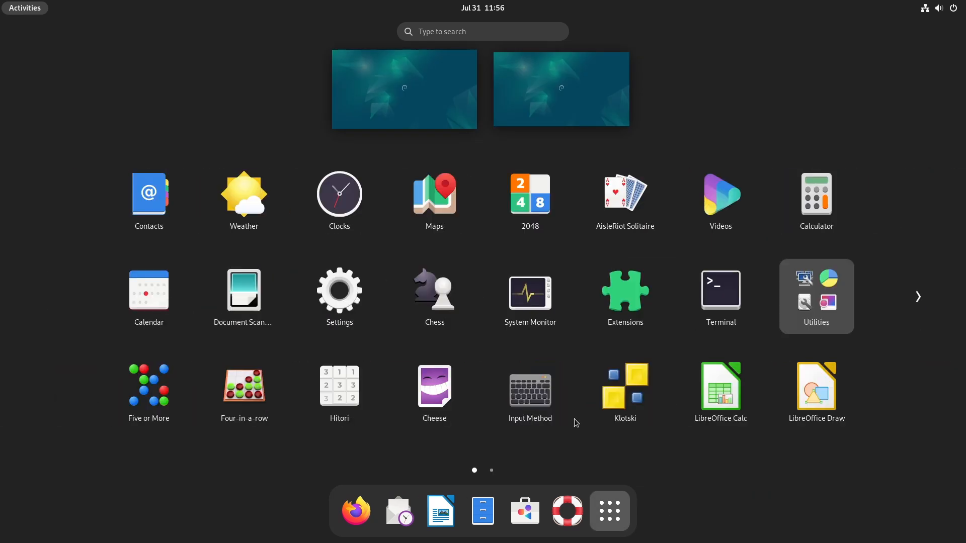
{"action": "left_click", "coordinate": [688, 332]}
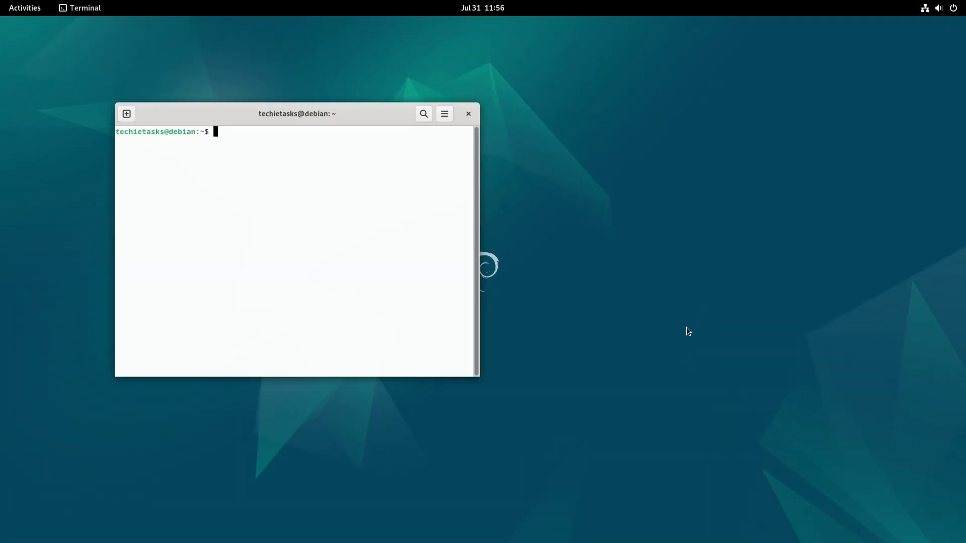
{"action": "left_click", "coordinate": [468, 114]}
Open Files to view Other Locations listing the disk volumes, then close it
{"action": "left_click", "coordinate": [15, 8]}
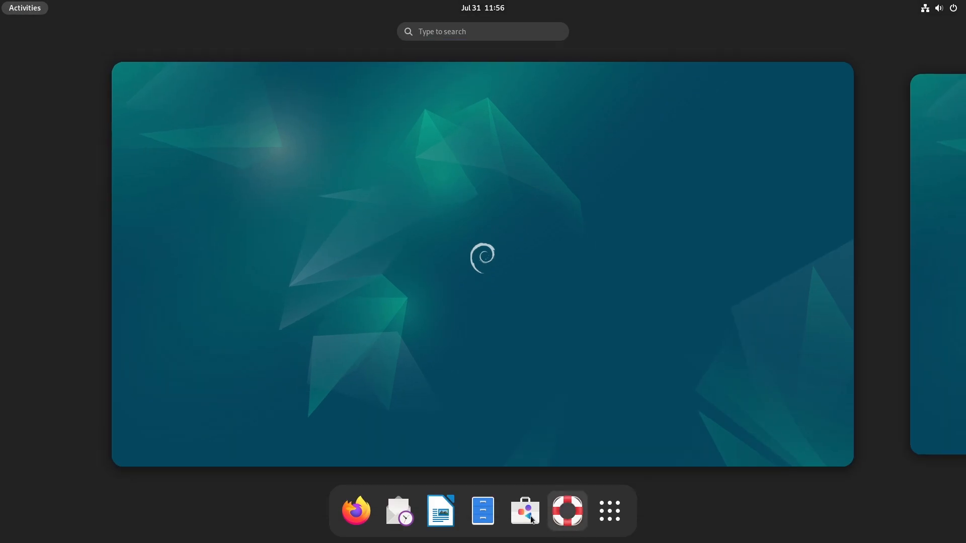
{"action": "left_click", "coordinate": [483, 511]}
{"action": "left_click", "coordinate": [52, 310]}
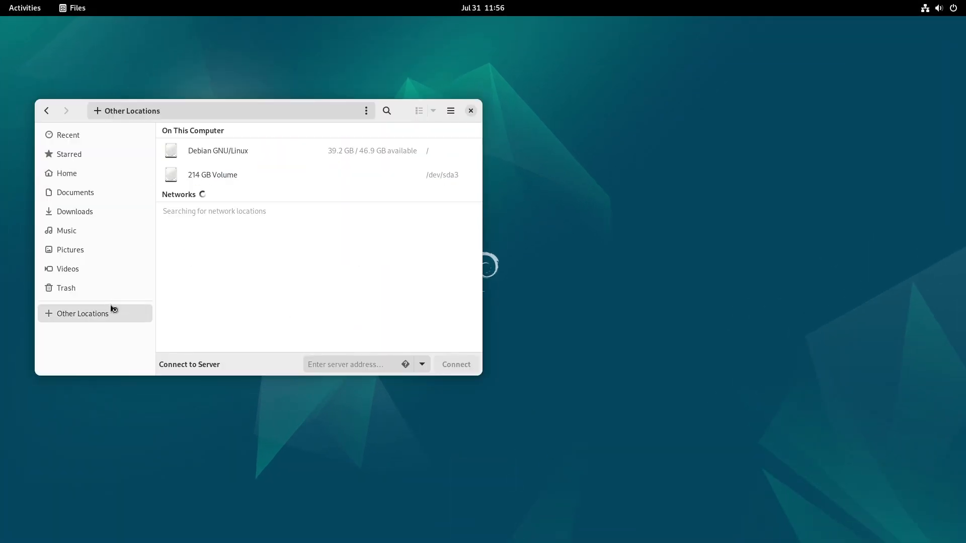
{"action": "left_click", "coordinate": [471, 111]}
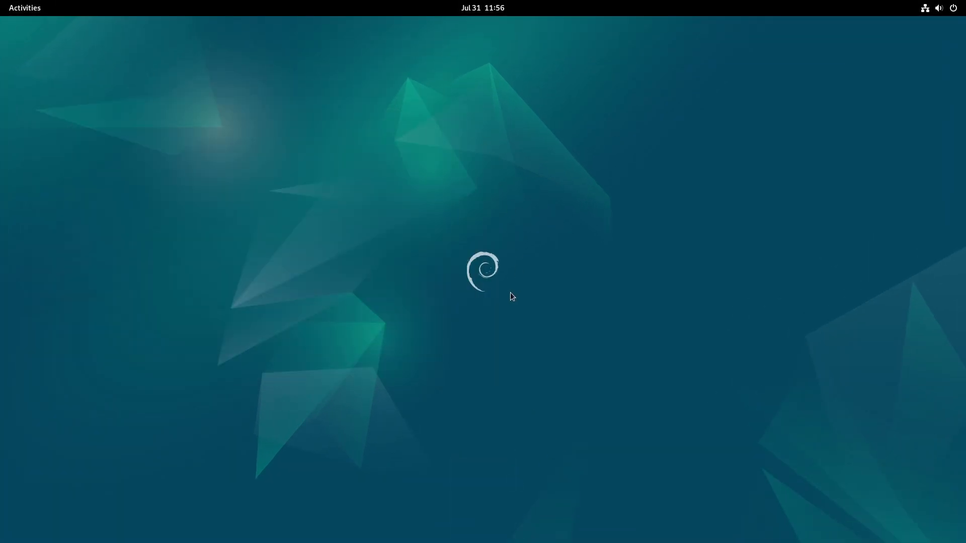